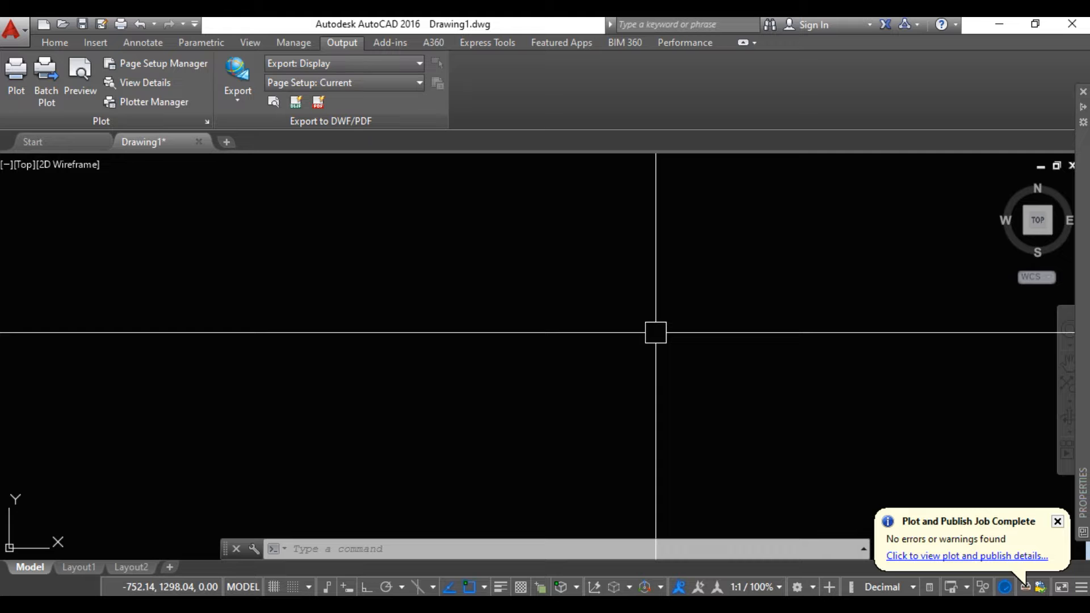
Open the text style settings and keep the style list showing all styles
type("ST")
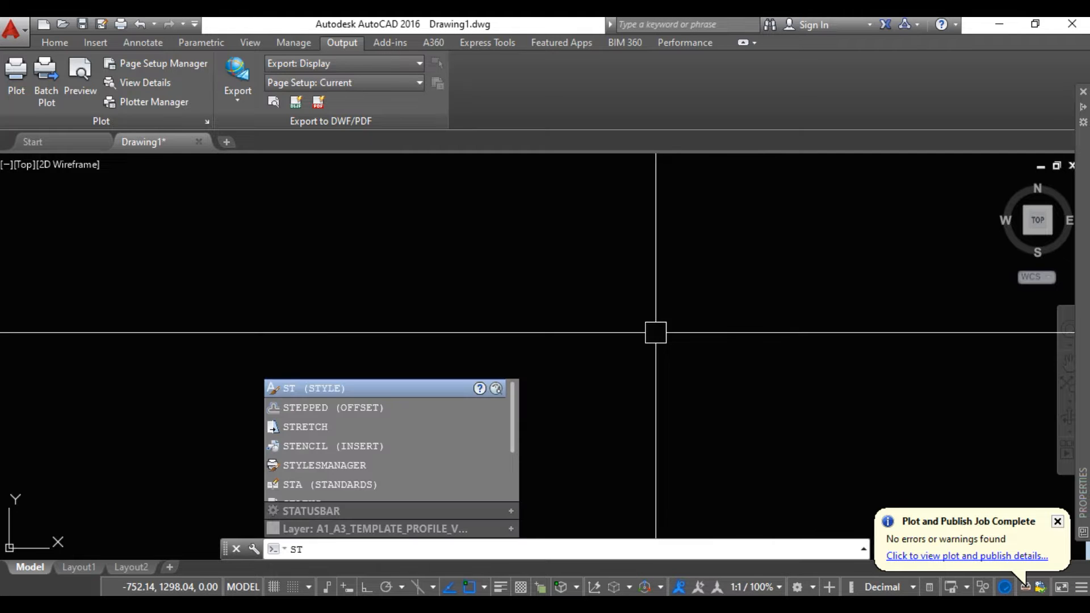
left_click(424, 388)
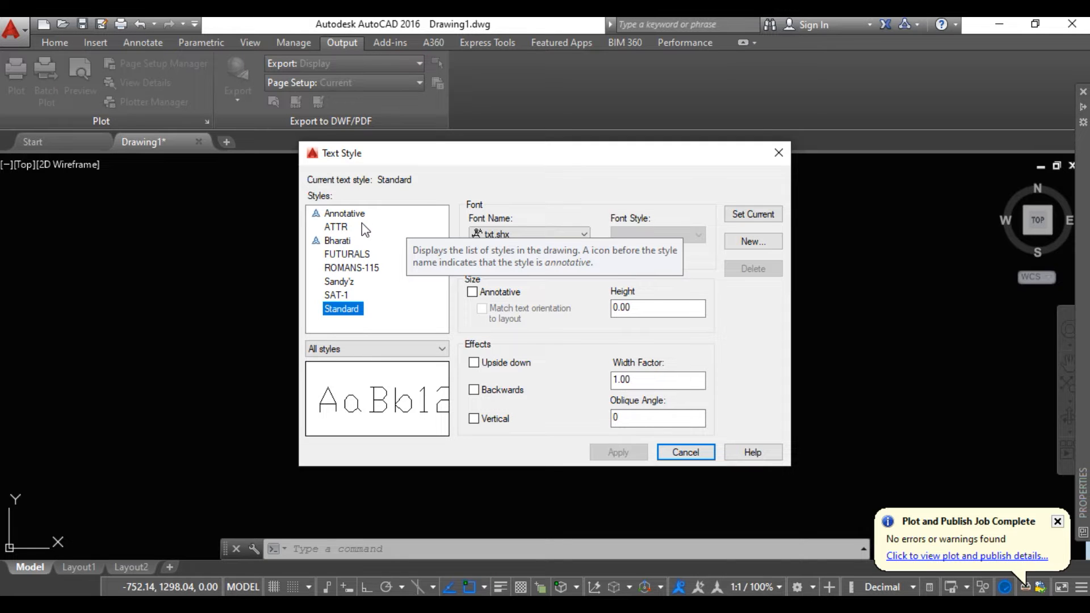
left_click(349, 349)
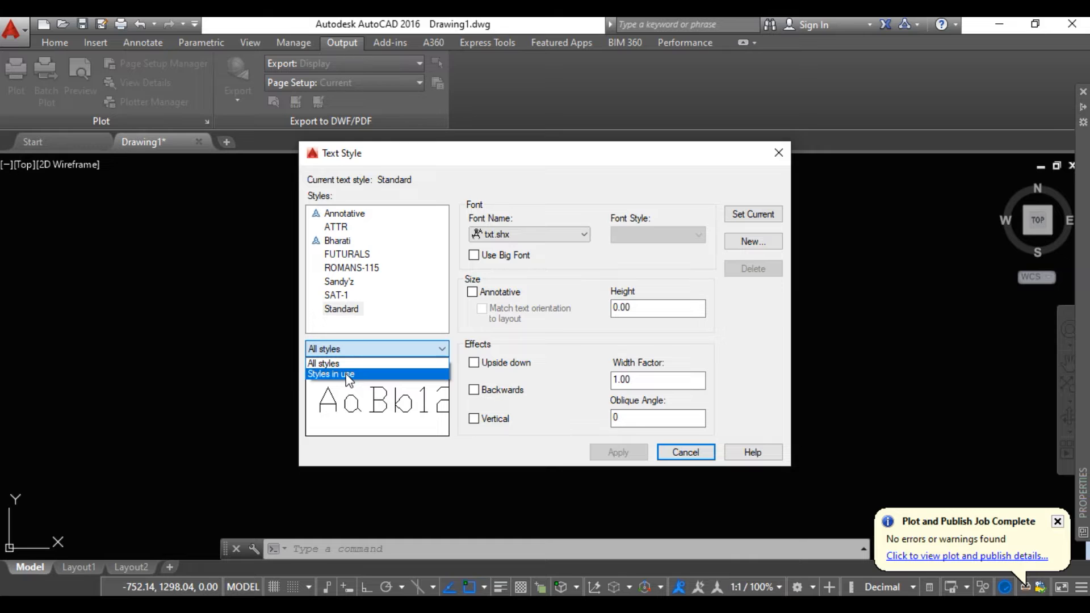
left_click(343, 363)
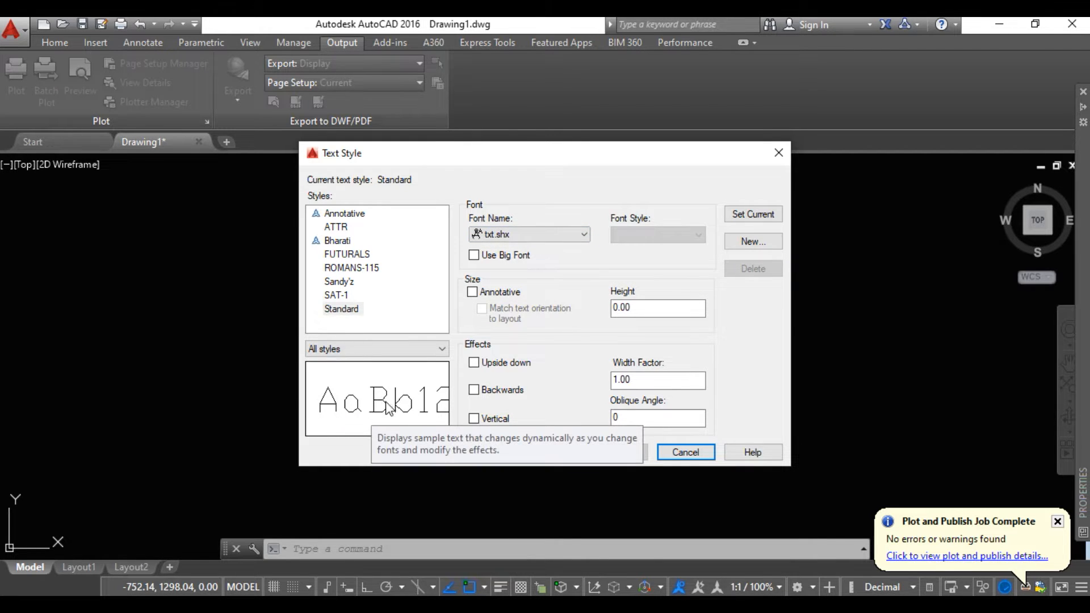
Browse the fonts available for the Standard text style, keeping txt.shx
left_click(515, 235)
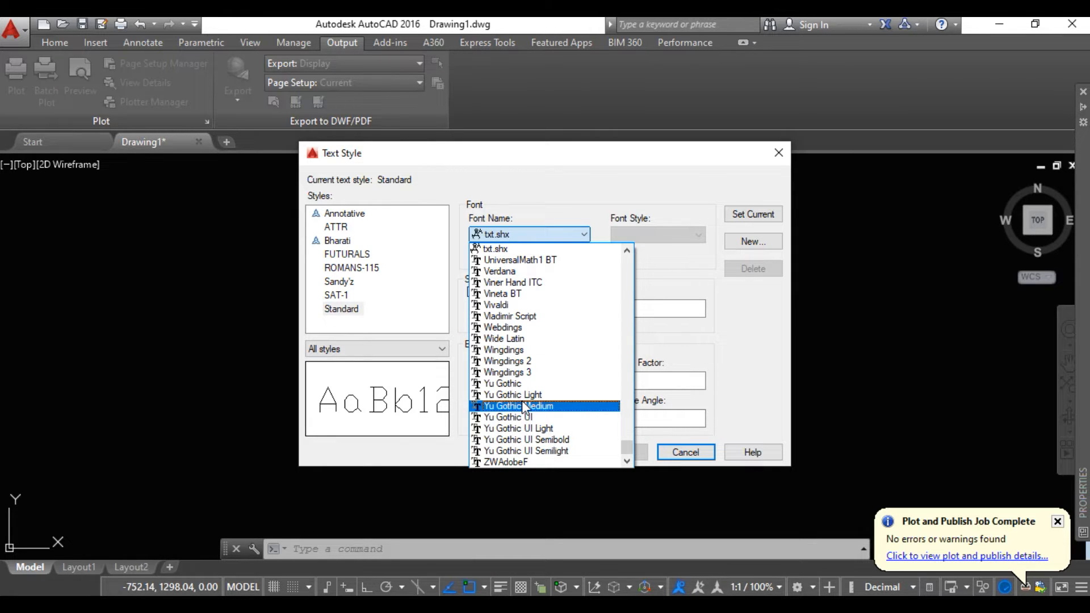
scroll(523, 406, "up", 12)
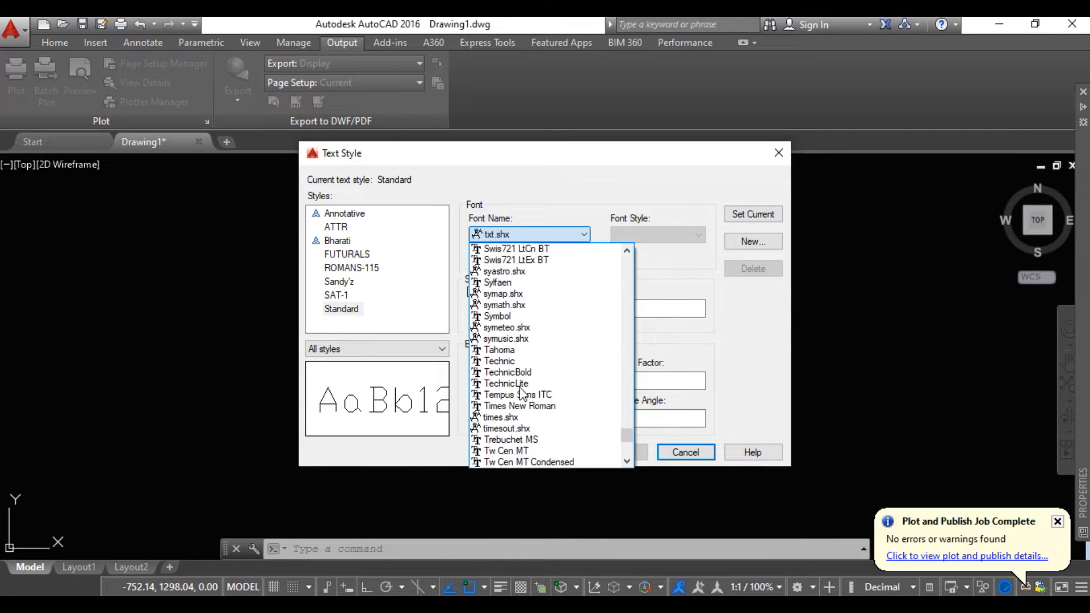
scroll(519, 387, "up", 9)
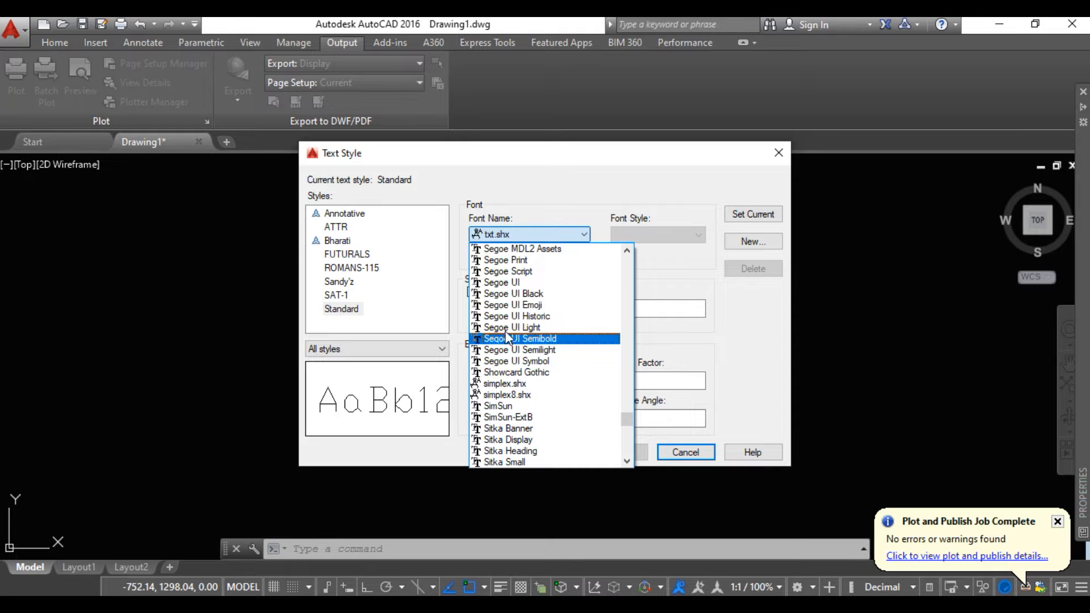
left_click(537, 233)
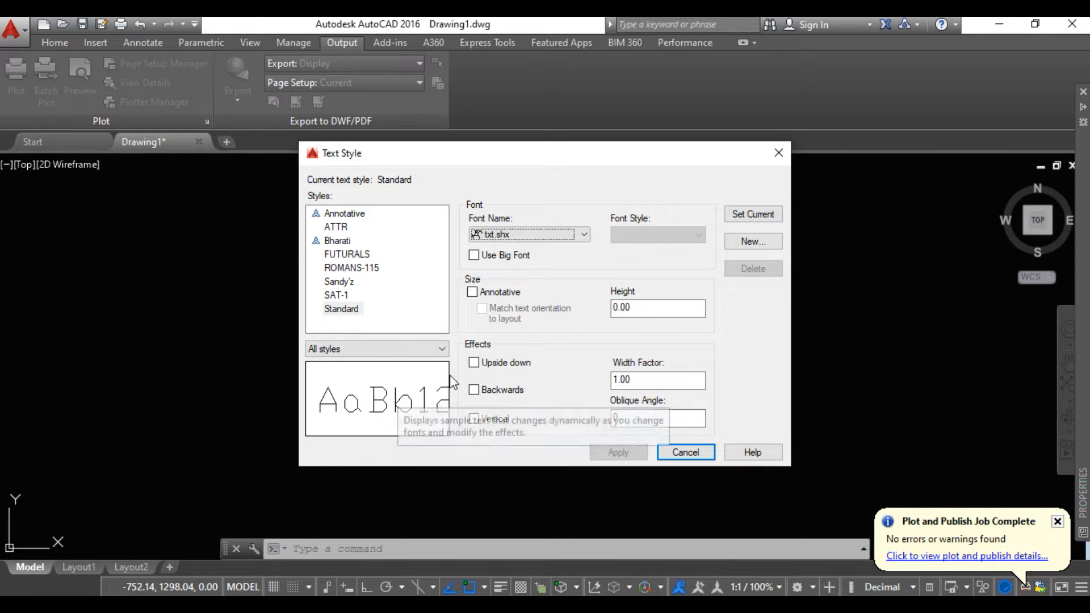
Preview the Upside down, Backwards and Vertical effects on the Standard style one at a time, switching each off again
left_click(474, 363)
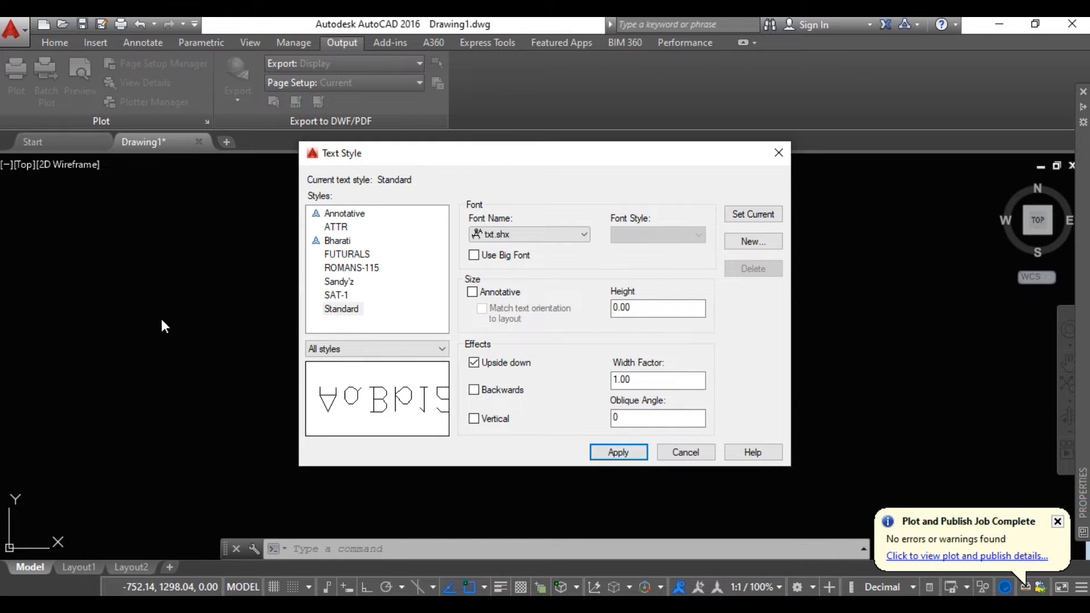
left_click(474, 362)
left_click(474, 390)
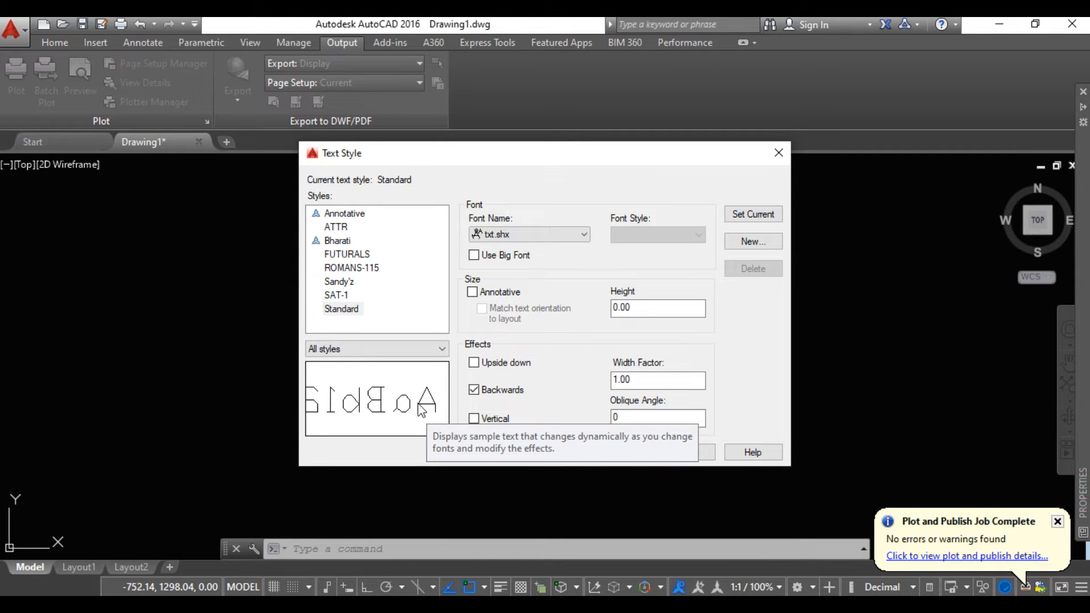
left_click(471, 392)
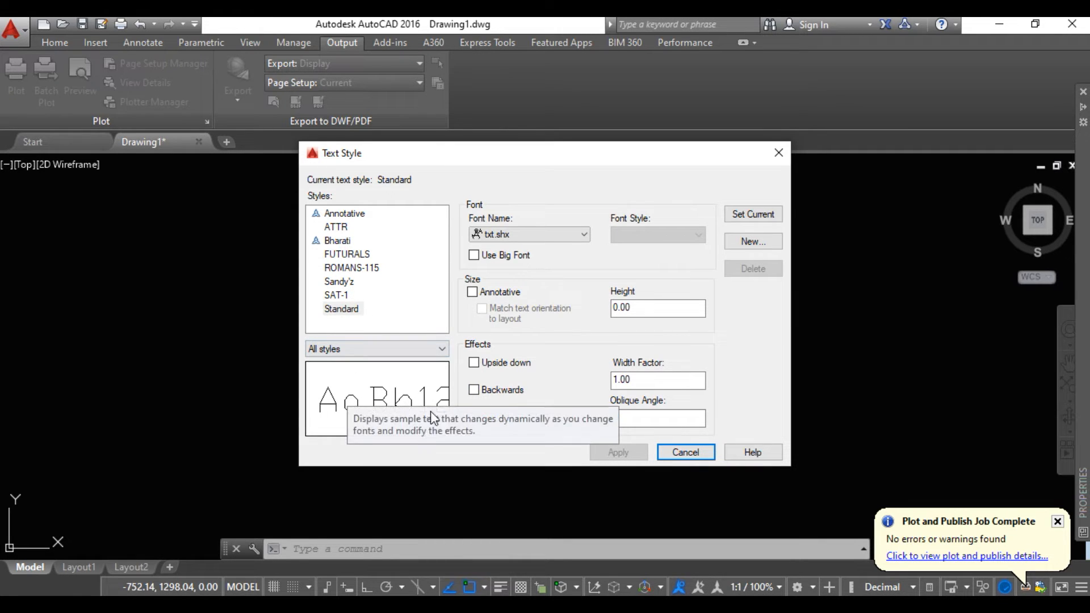
left_click(474, 418)
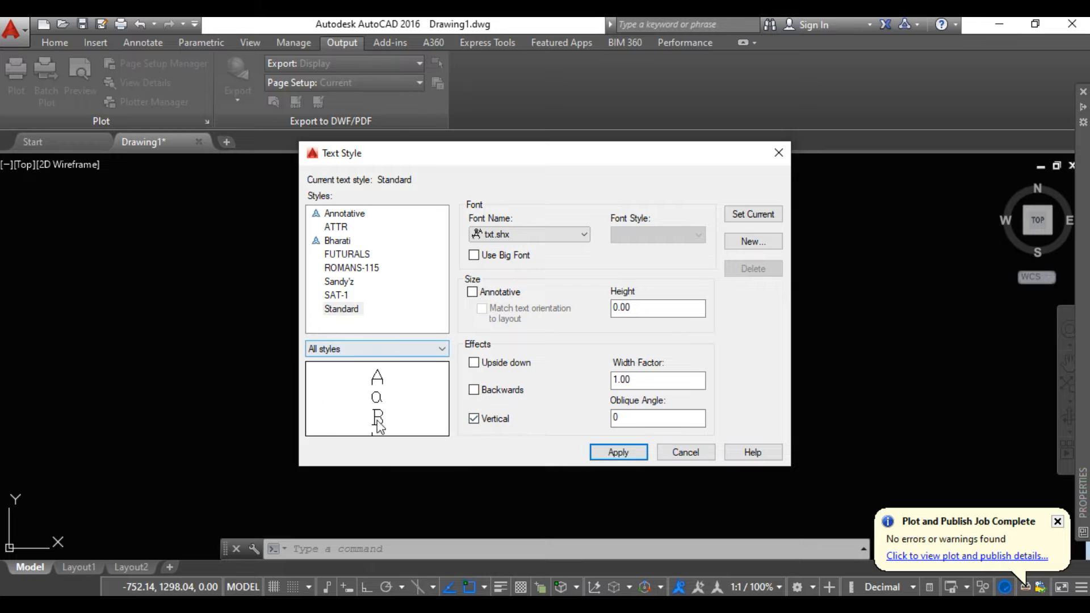
left_click(477, 420)
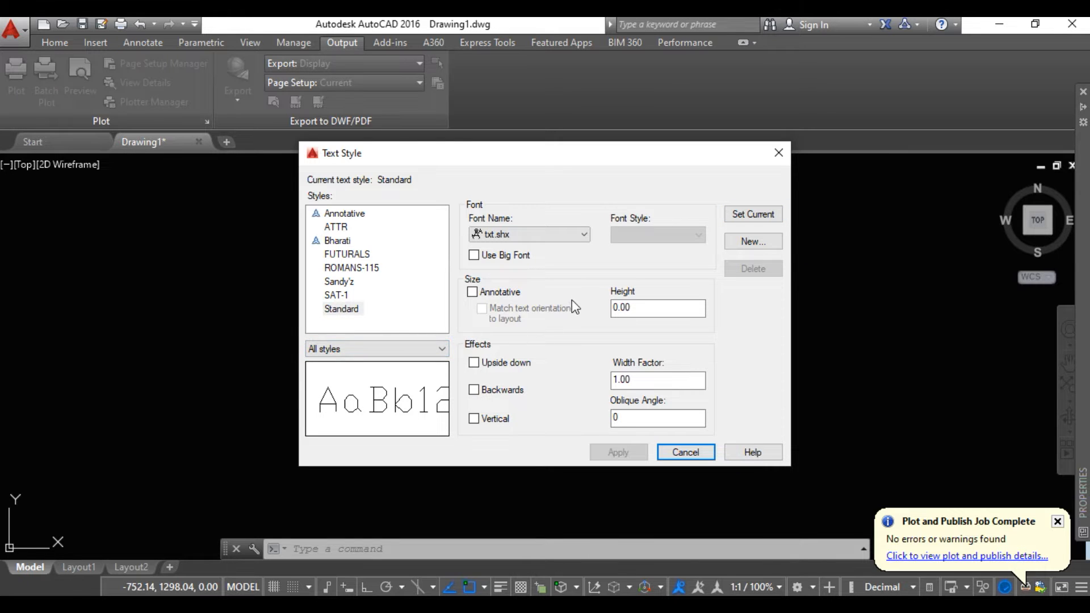
Make Standard the current text style and close the text style settings
left_click(749, 215)
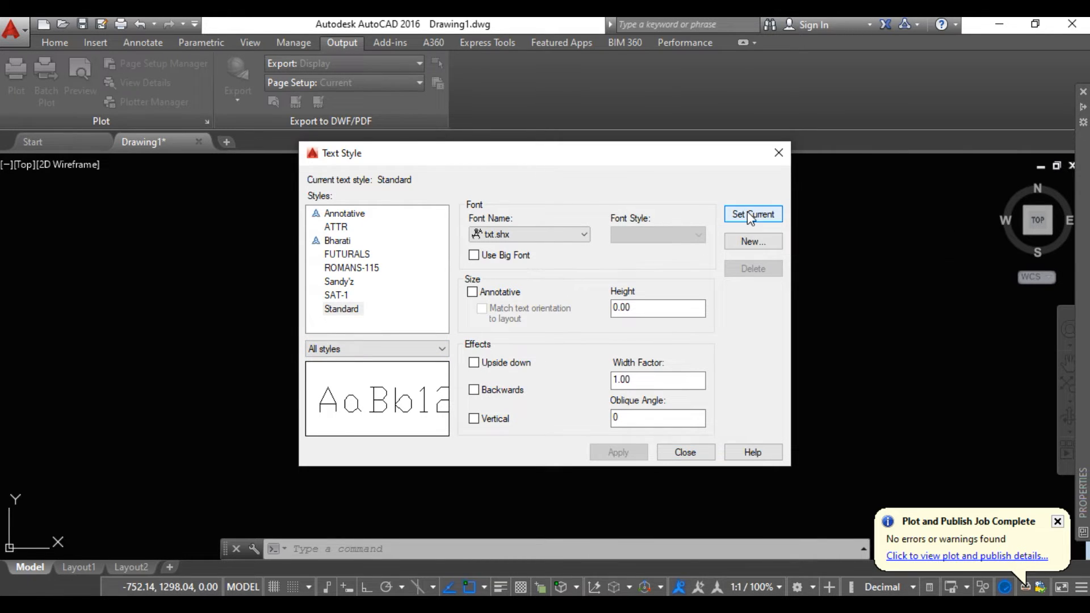
left_click(684, 453)
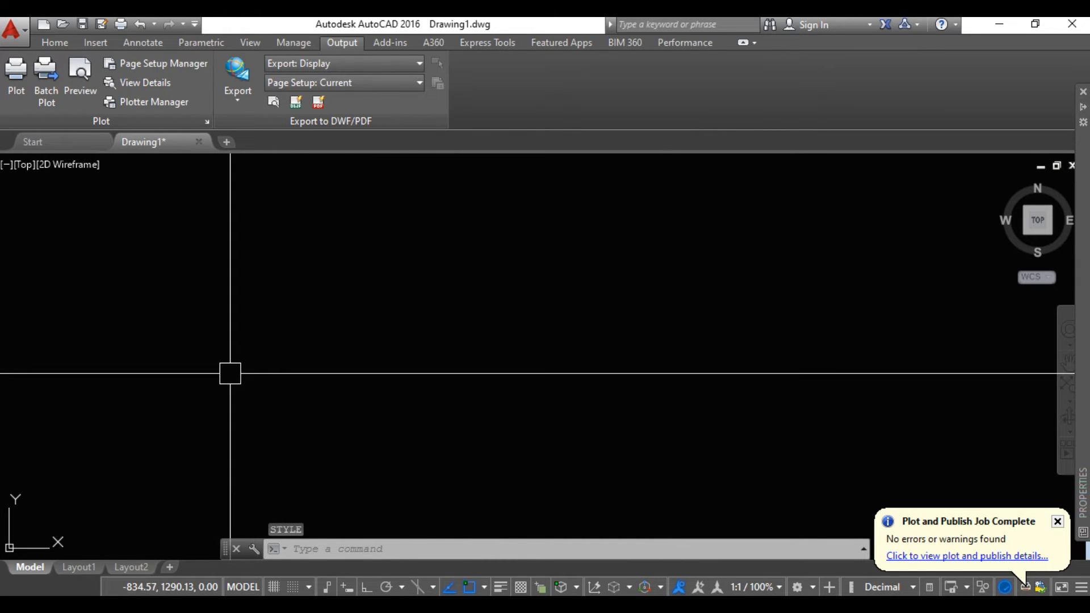
Start a single-line text in the empty drawing area with ortho on, a height of about 25.15 and rotation 0
type("TEXT")
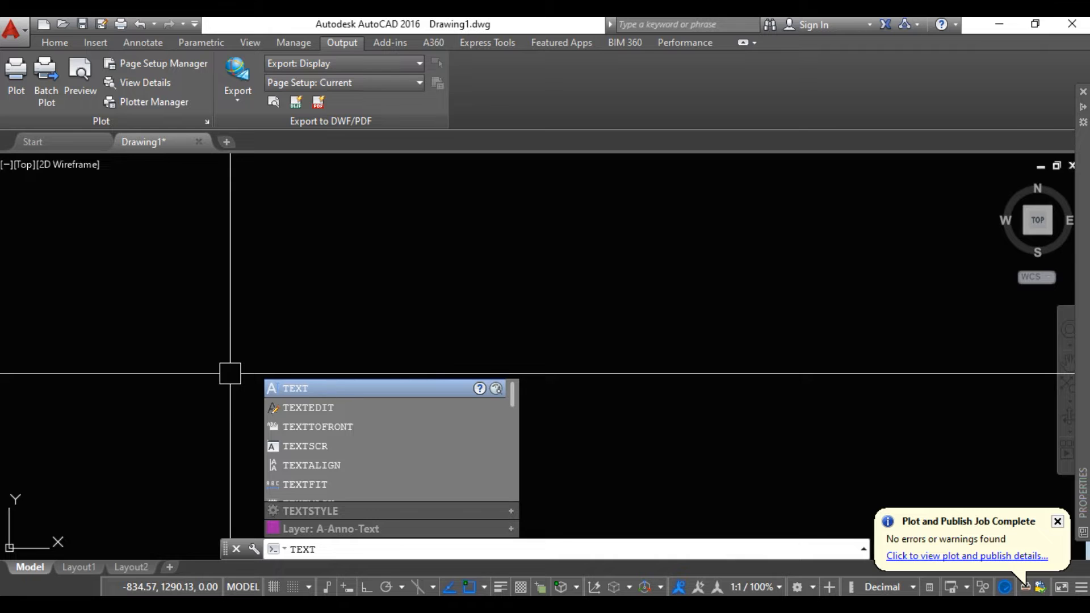
key("Return")
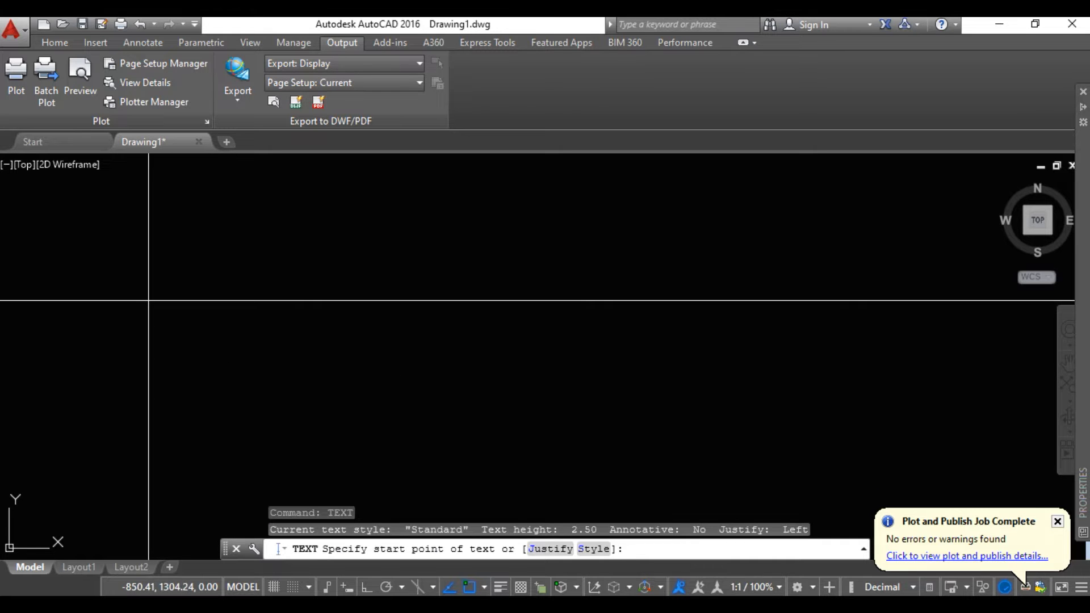
left_click(149, 301)
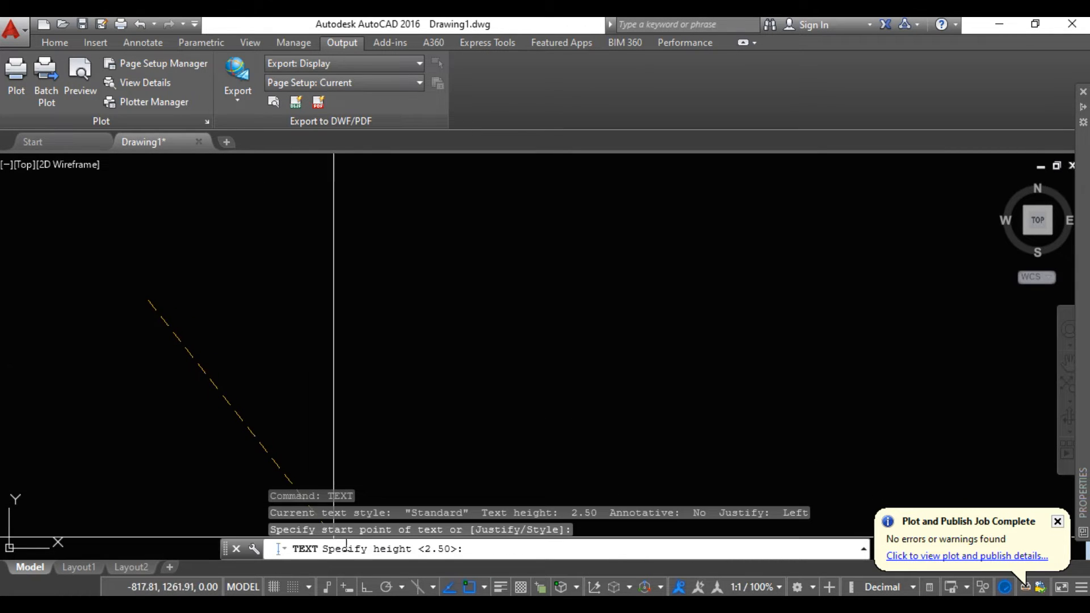
left_click(366, 587)
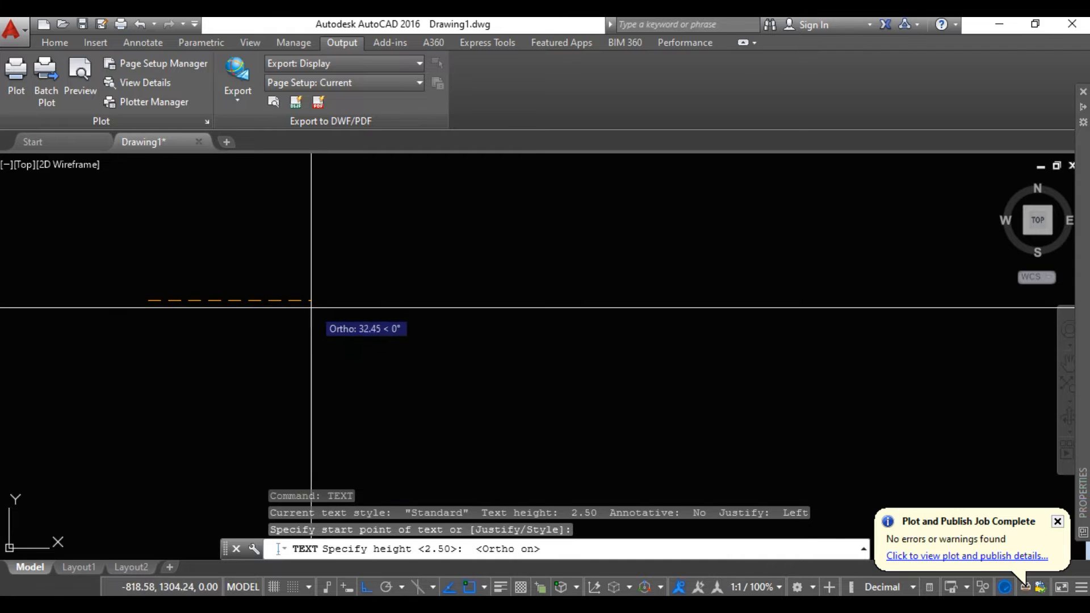
left_click(280, 305)
left_click(284, 308)
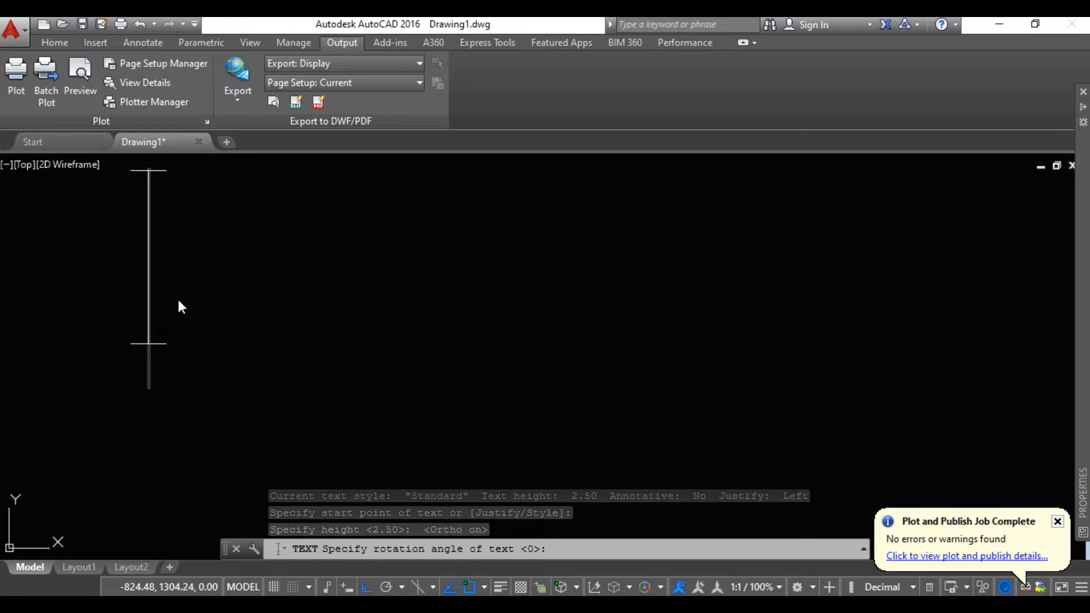
Enter UNIQUE CIVIL MINDS as the single-line text and finish the text command
type("UNIQ")
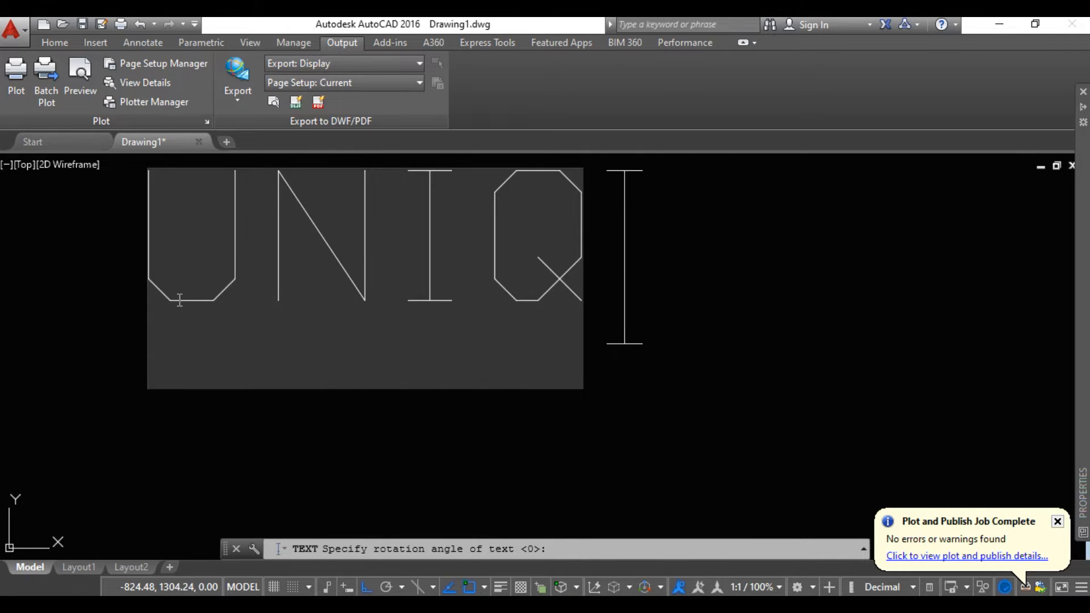
type("UECI")
key("BackSpace")
key("BackSpace")
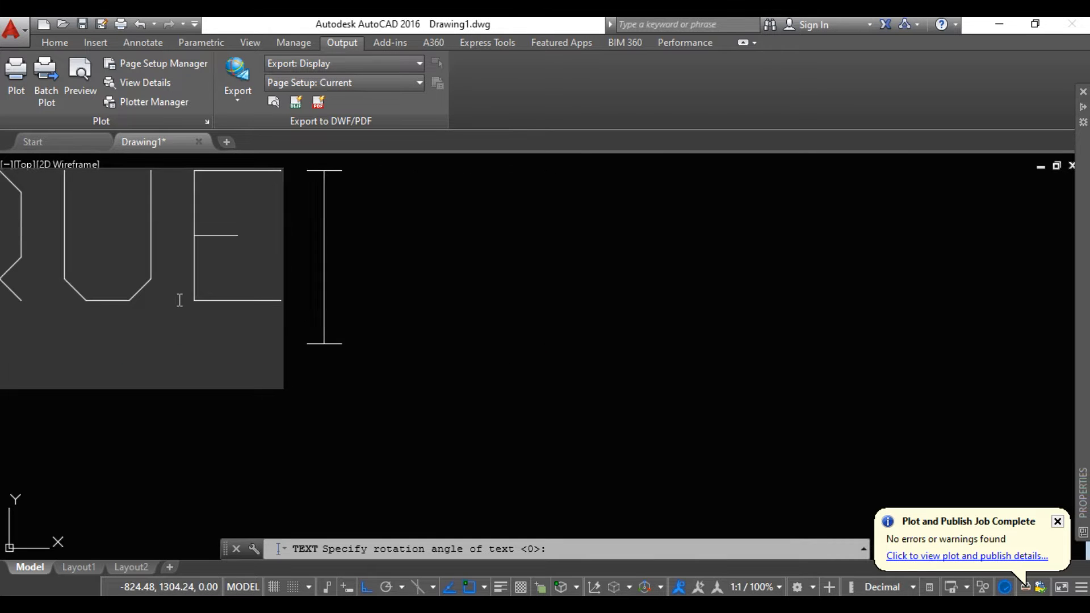
type("CI")
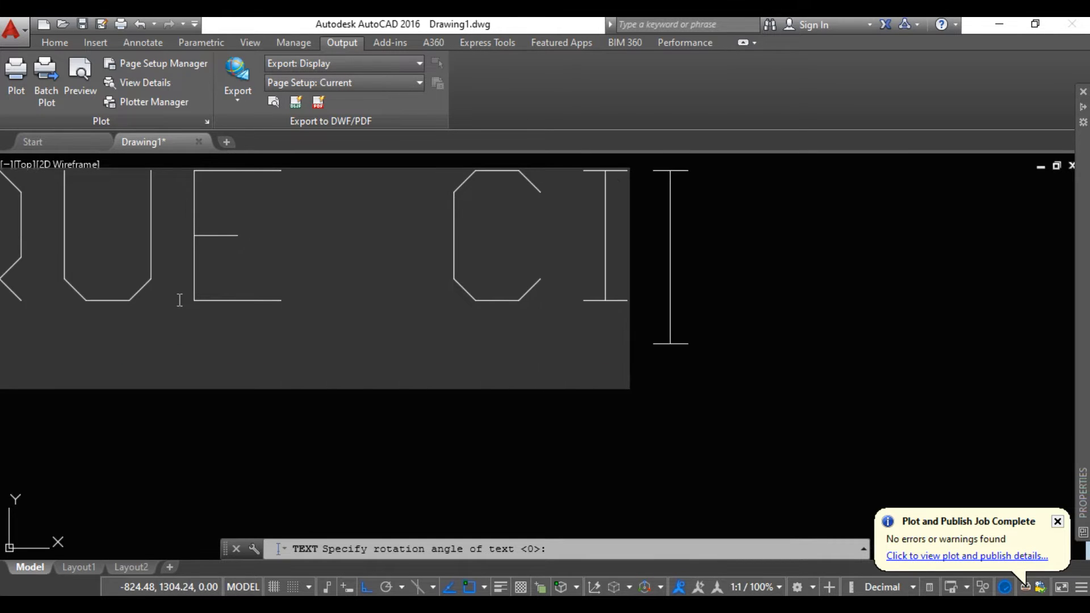
type("VIL MIND")
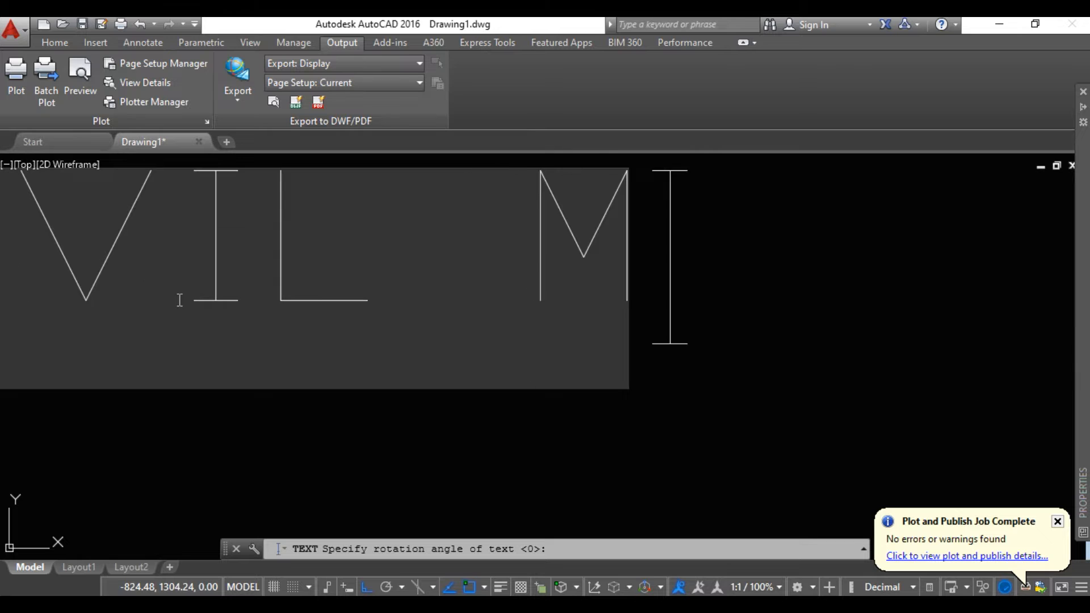
type("S")
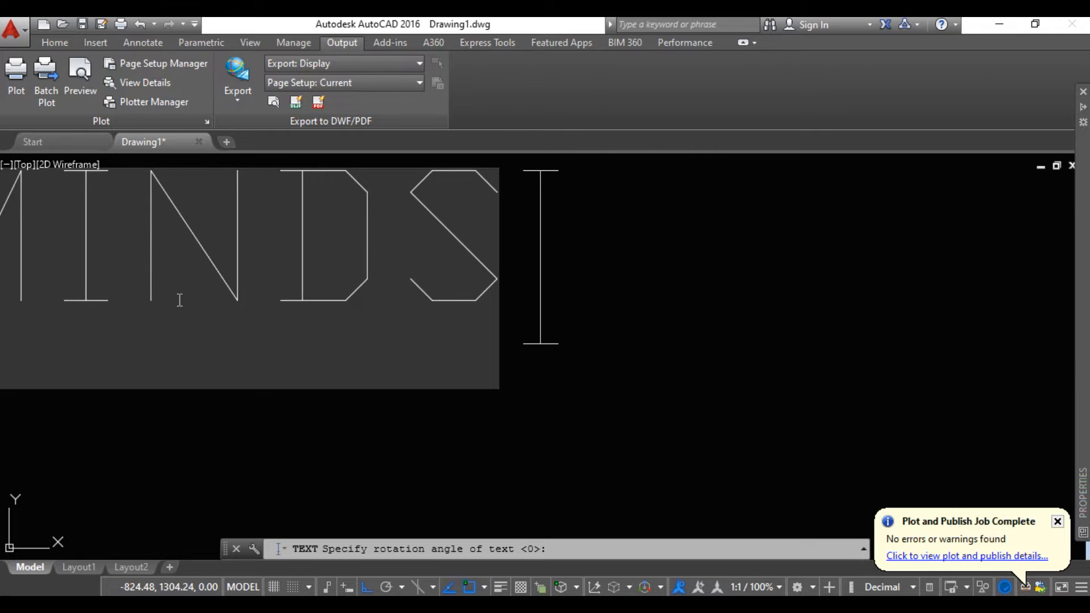
scroll(241, 347, "down", 3)
mouse_move(243, 353)
middle_mouse_down()
mouse_move(441, 360)
mouse_move(364, 378)
middle_mouse_up()
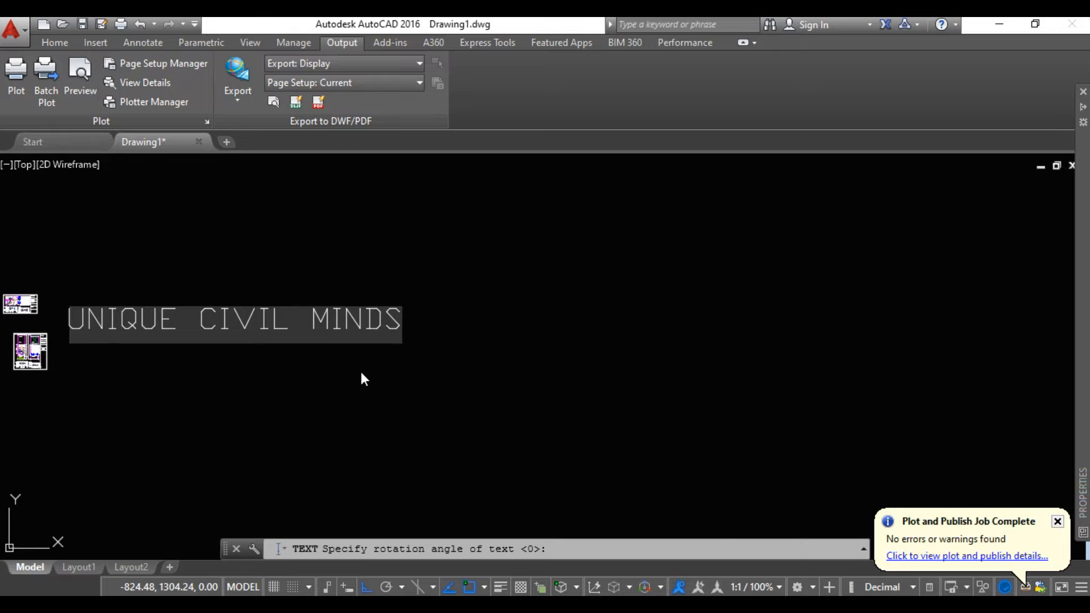
left_click(258, 380)
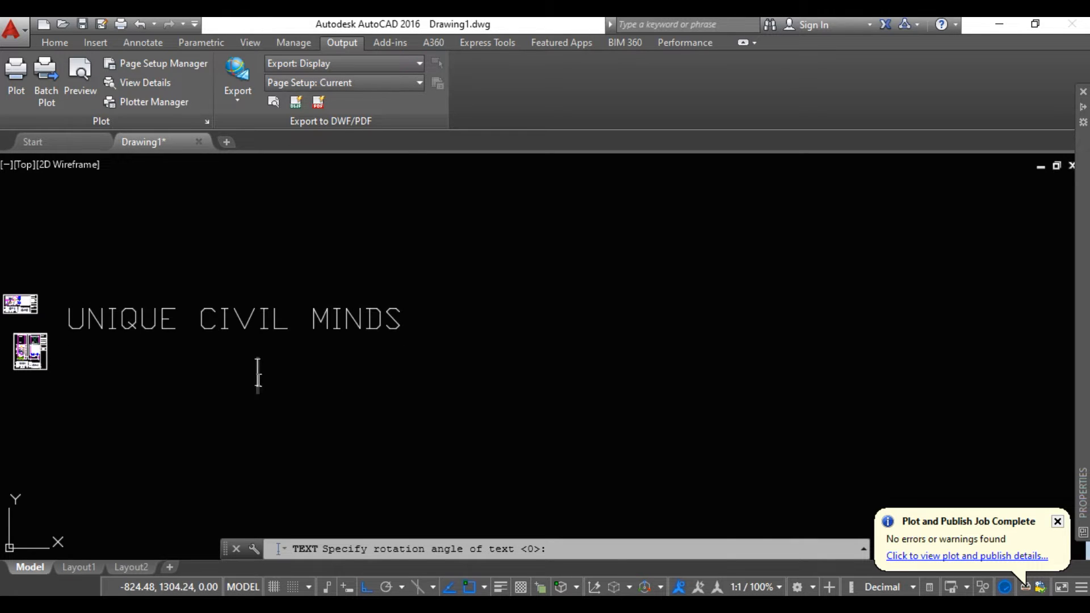
left_click(221, 322)
key("Return")
key("Return")
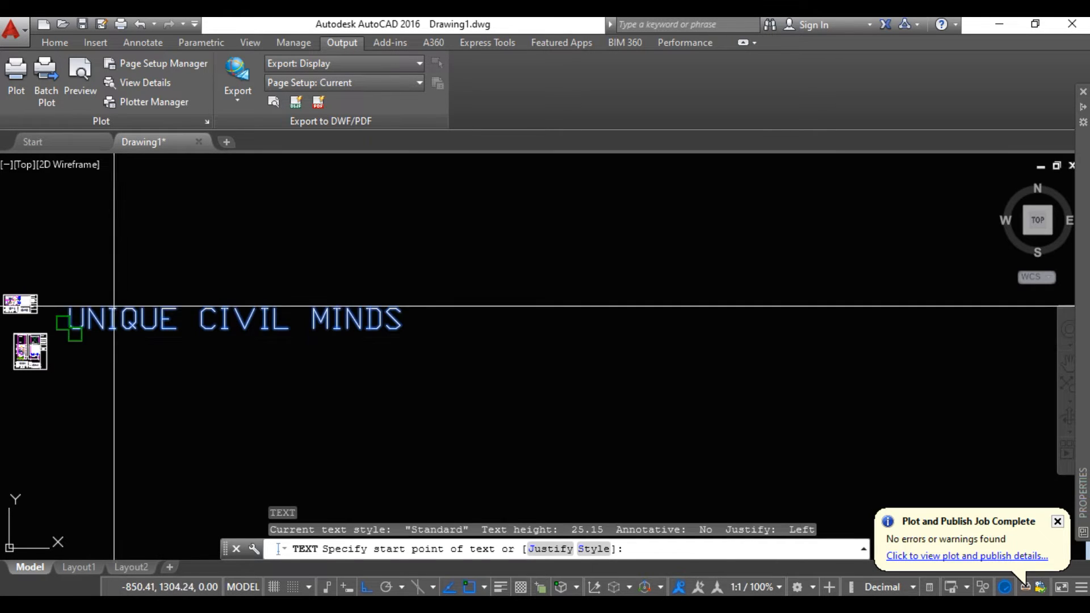
key("Escape")
Open the UNIQUE CIVIL MINDS text for in-place editing, put the cursor after its first letter, and exit the editor
double_click(113, 321)
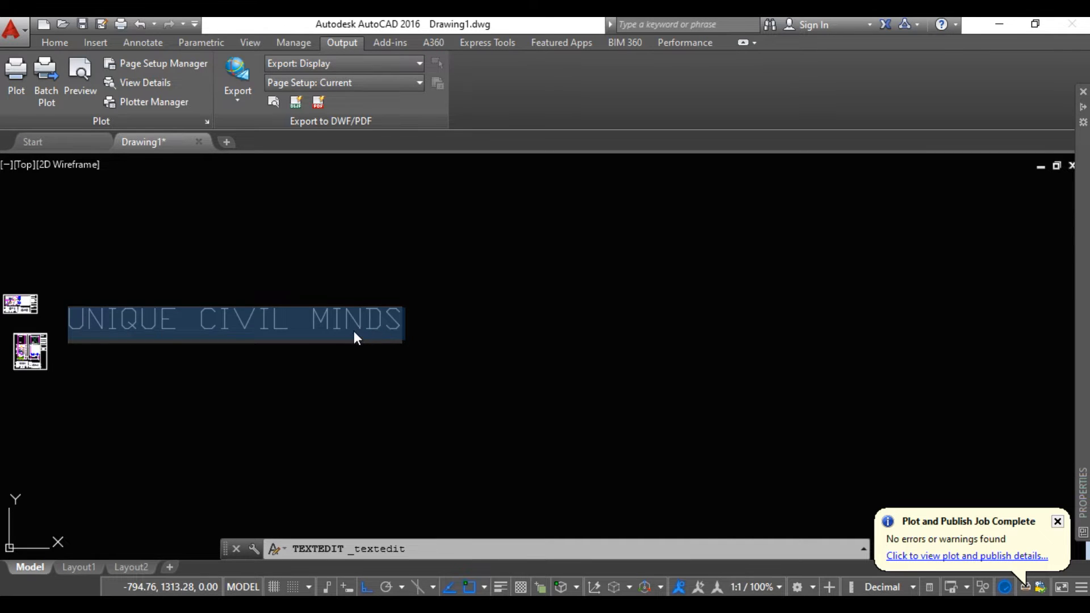
scroll(353, 332, "up", 5)
middle_click_drag(453, 347, 583, 358)
middle_click_drag(410, 344, 714, 344)
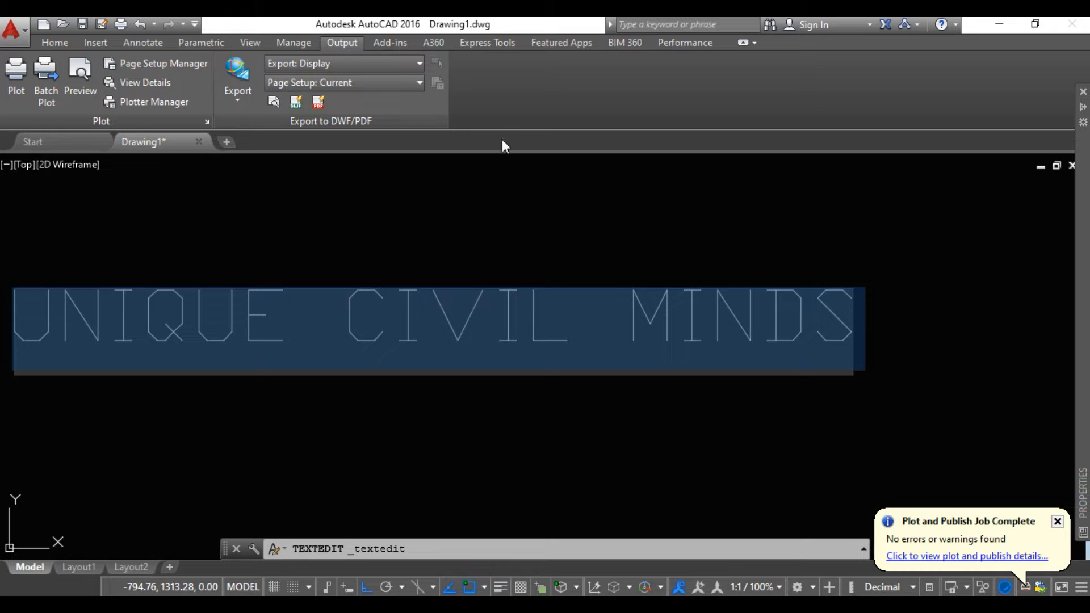
left_click(85, 337)
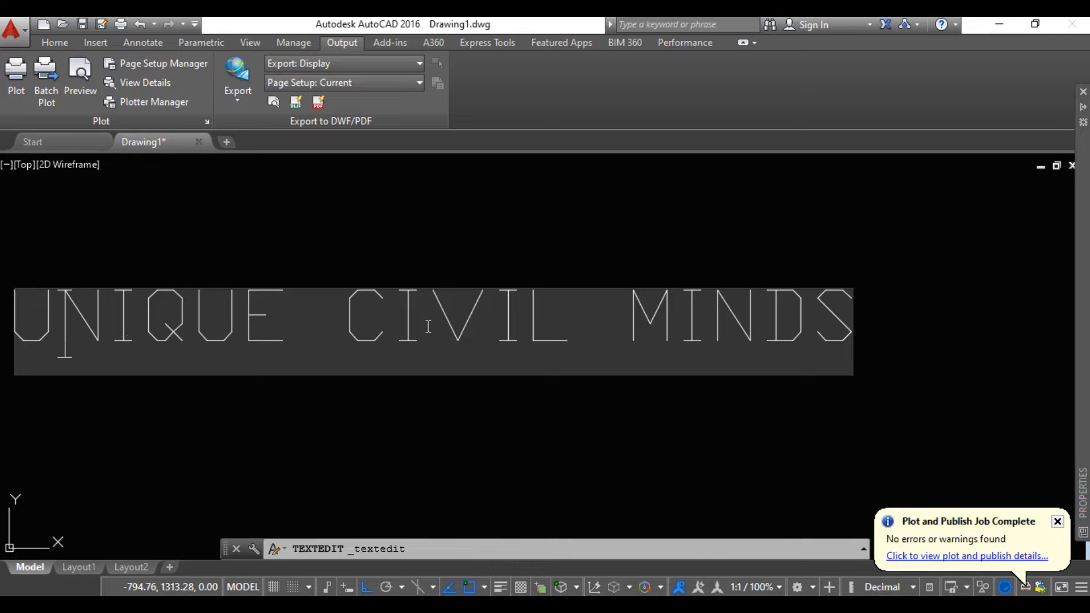
left_click(407, 284)
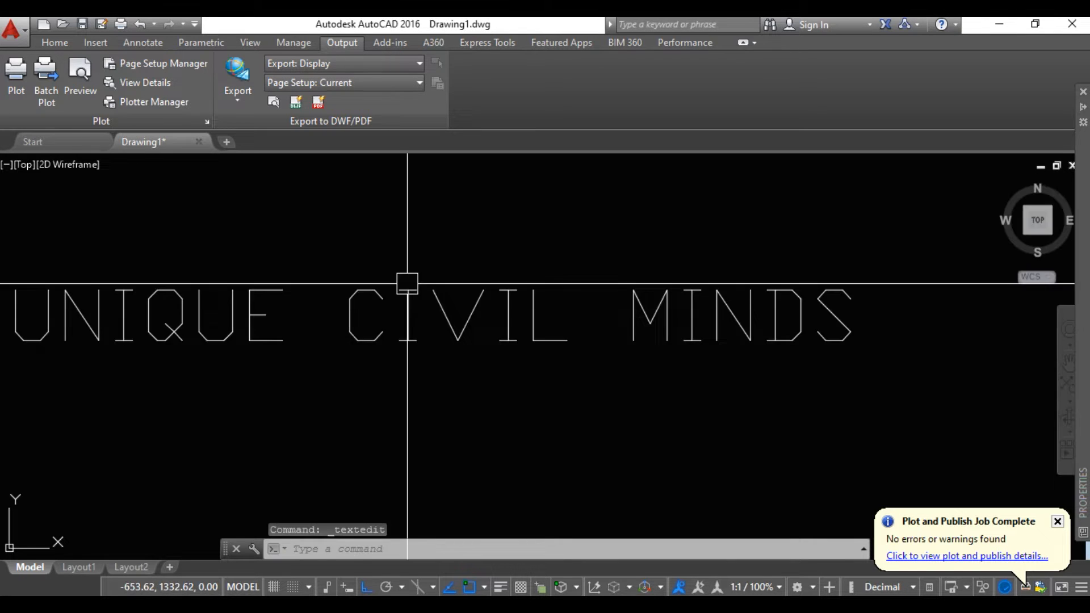
Set the height of the UNIQUE CIVIL MINDS text to 5 in its quick properties and close them
left_click(368, 311)
left_click(320, 315)
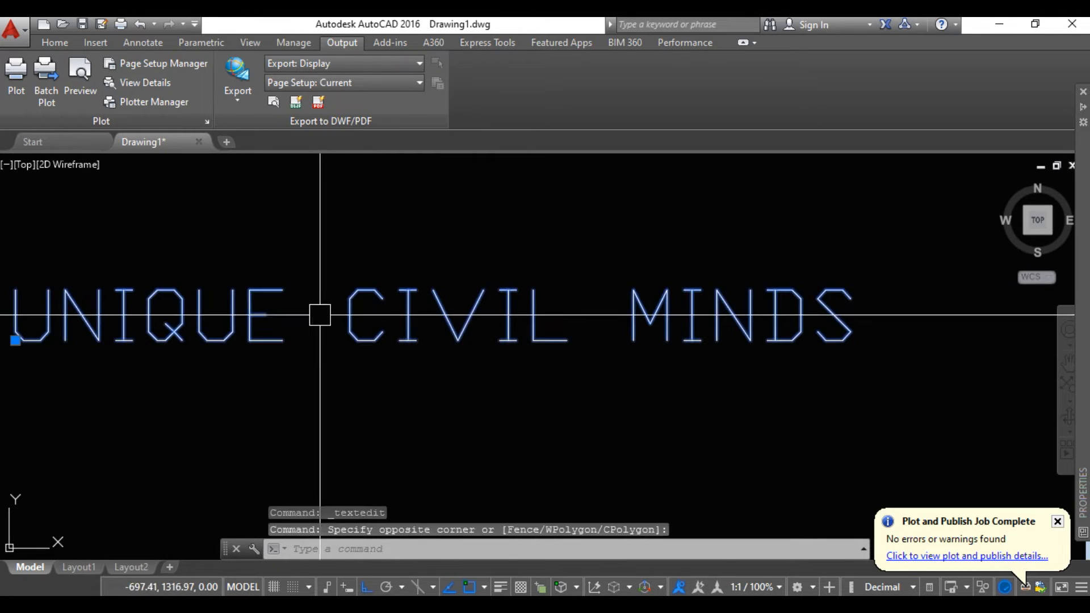
right_click(362, 316)
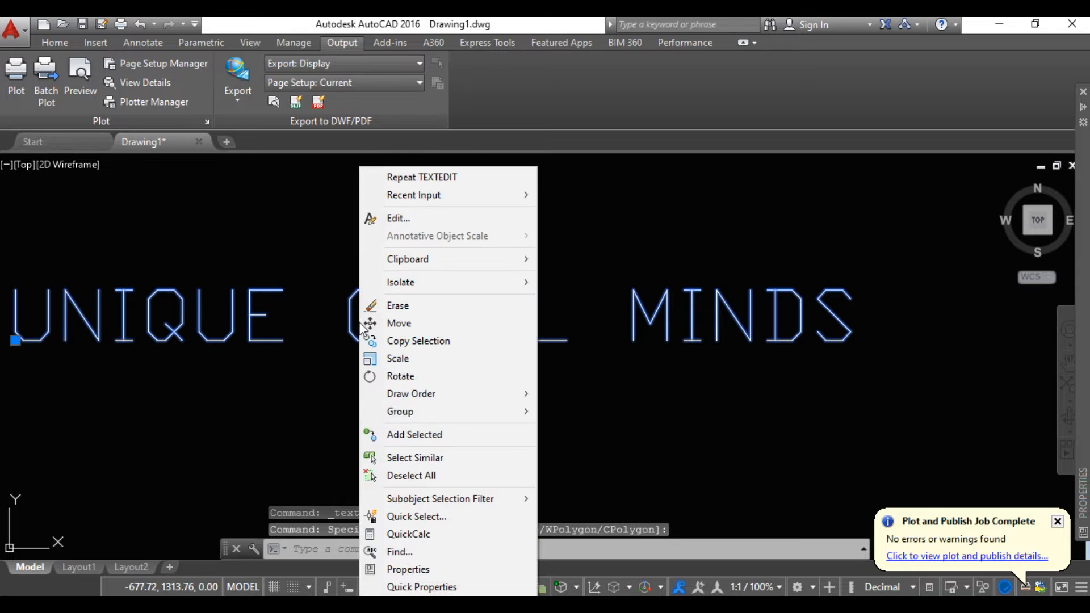
left_click(419, 587)
left_click(591, 519)
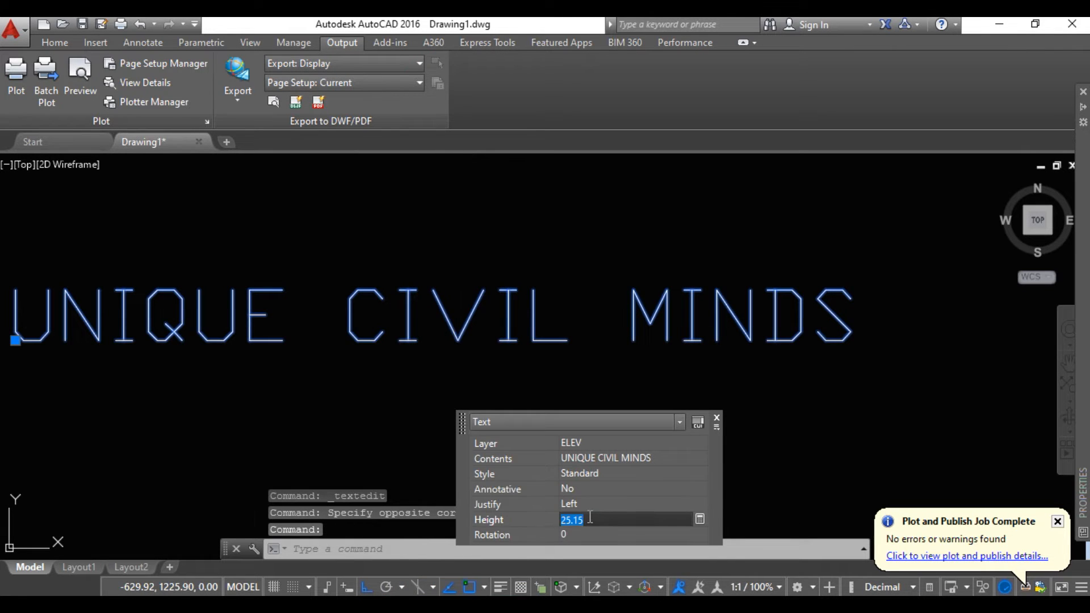
type("5")
key("Tab")
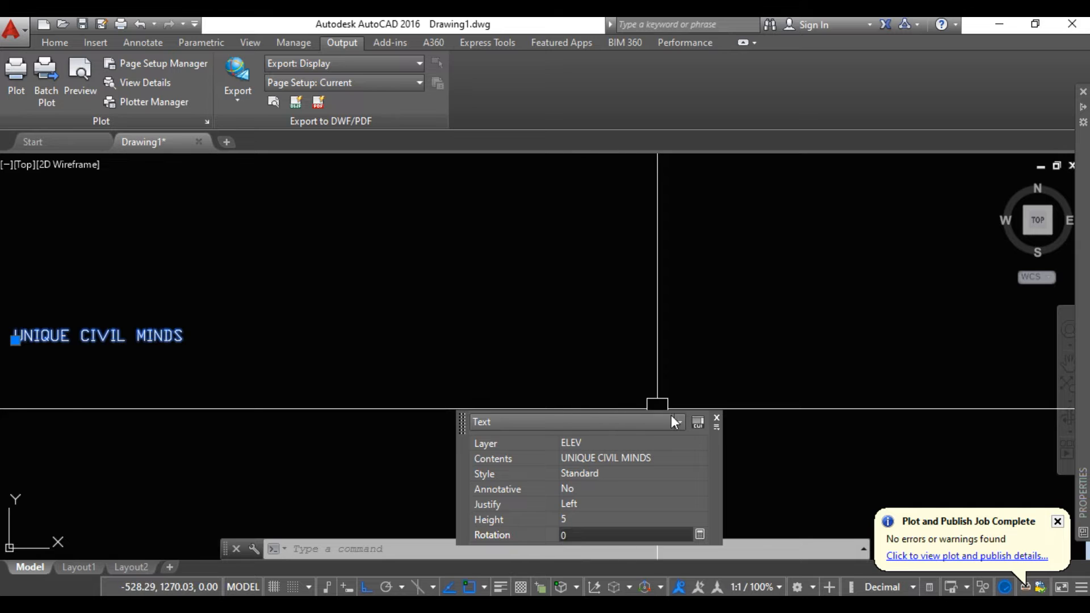
left_click(717, 418)
Open the UNIQUE CIVIL MINDS text for in-place editing, select its letters from N to D, and exit the editor
middle_click_drag(189, 390, 240, 391)
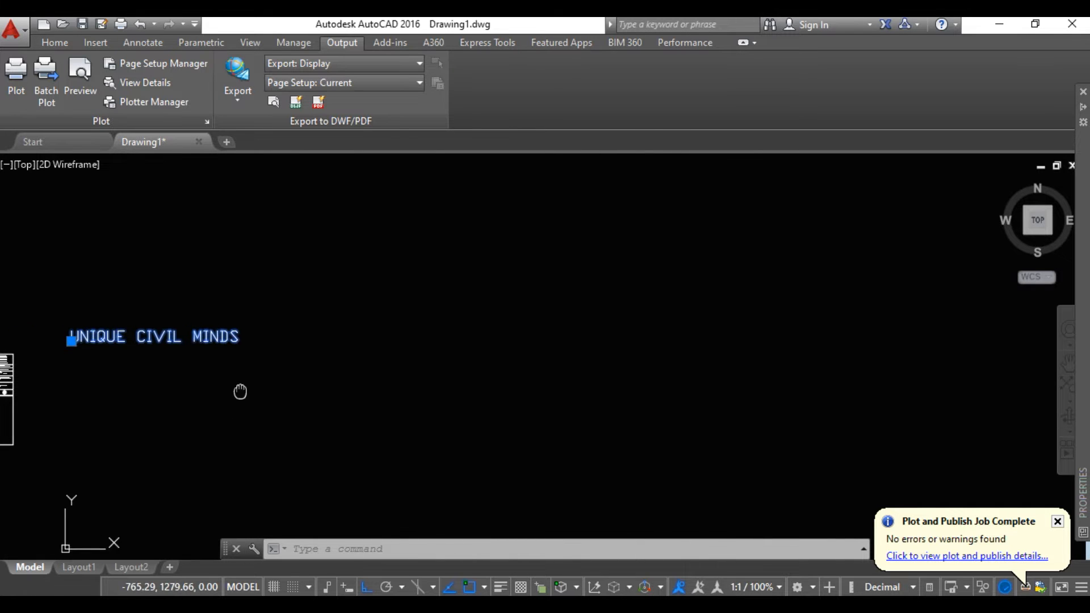
scroll(104, 350, "up", 4)
middle_click_drag(104, 351, 239, 370)
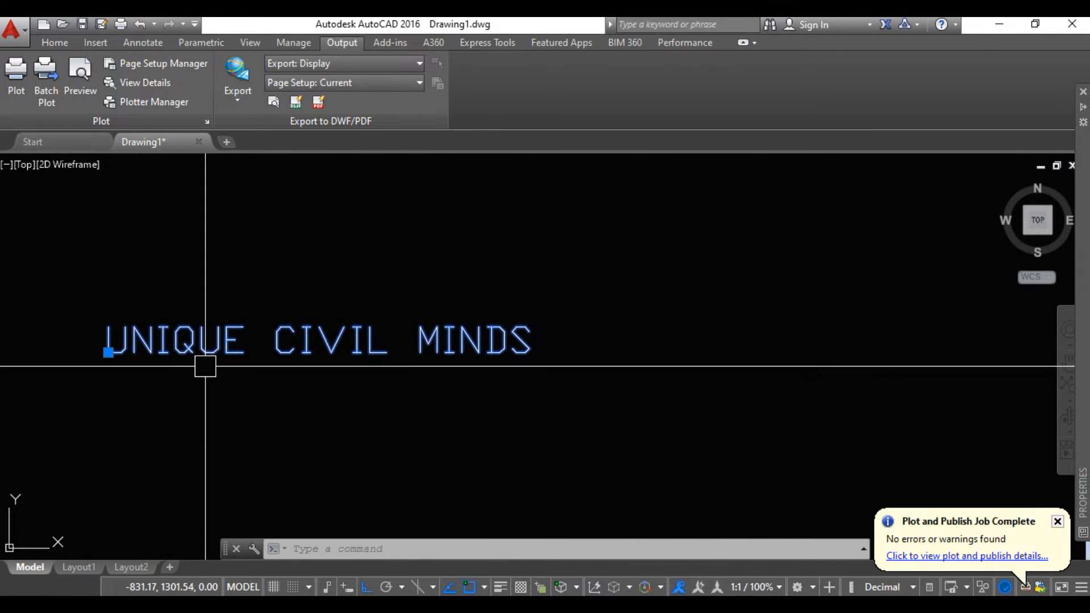
scroll(205, 367, "up", 2)
middle_click_drag(158, 372, 223, 373)
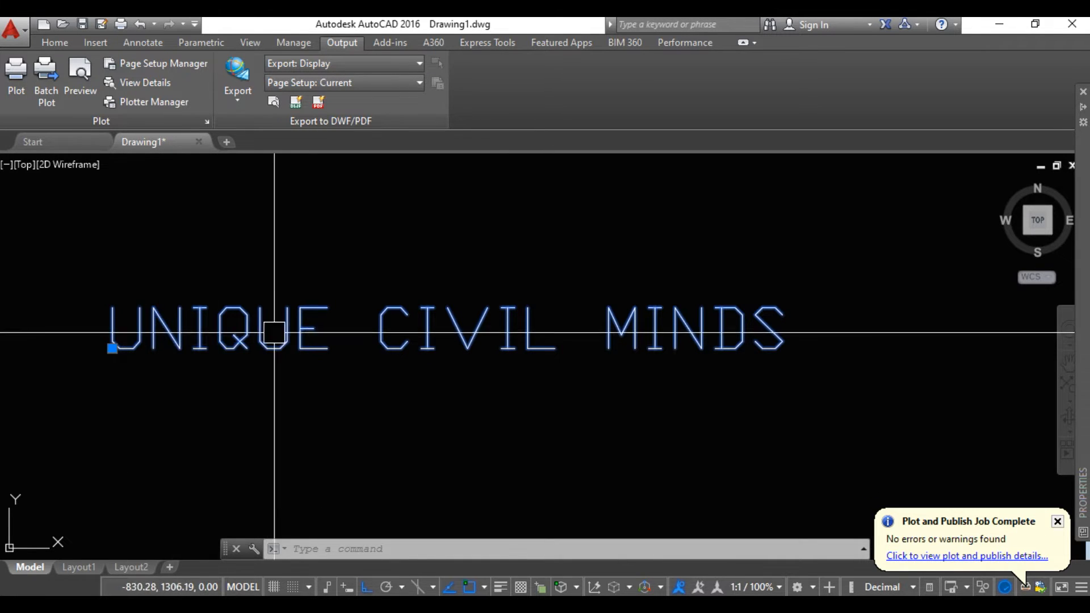
middle_click_drag(263, 367, 248, 268)
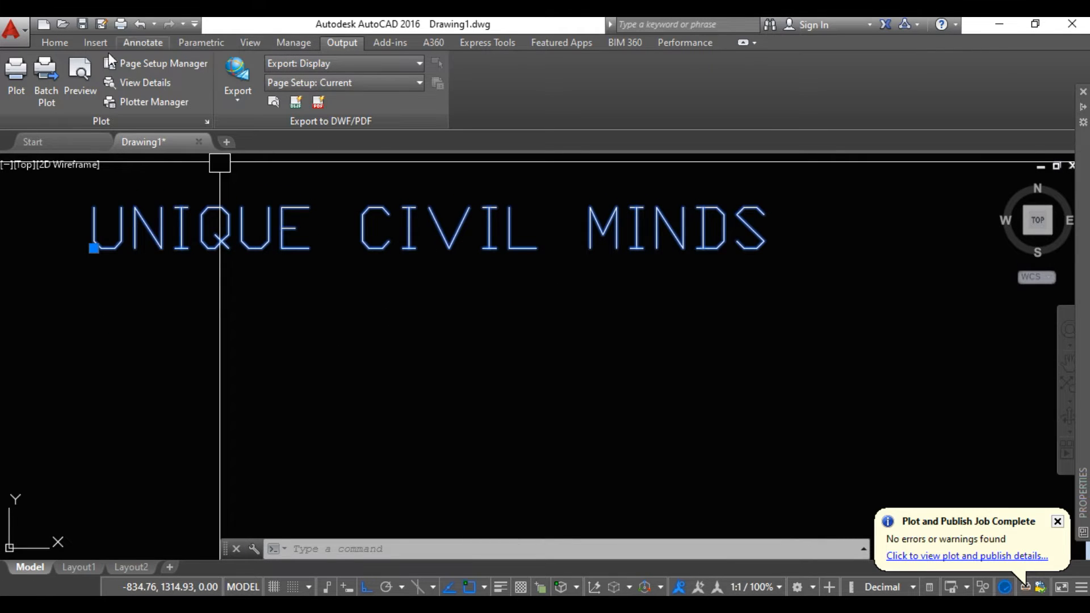
left_click(56, 43)
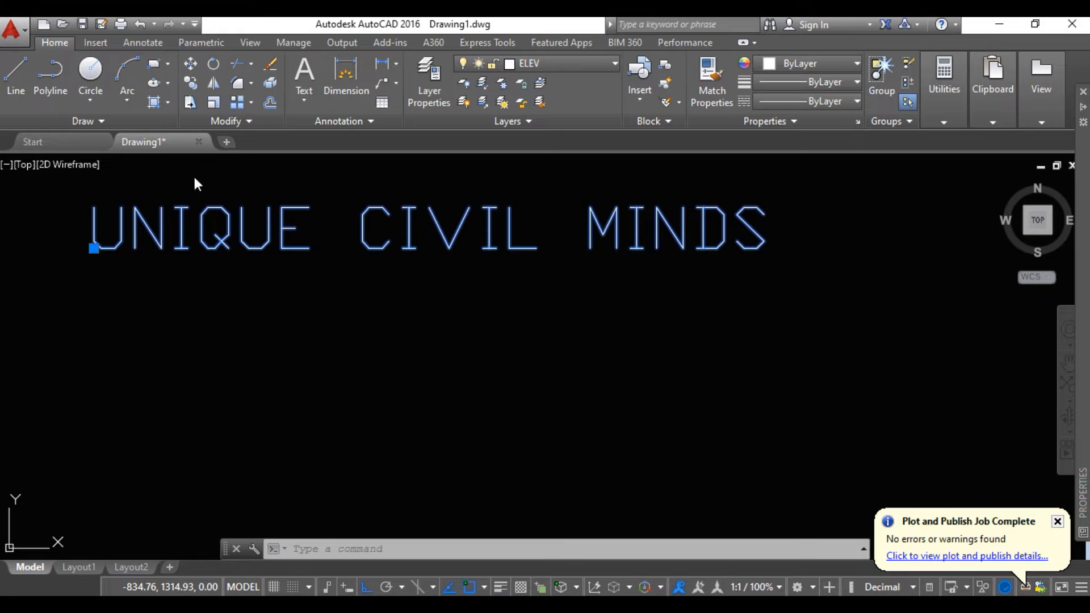
double_click(217, 236)
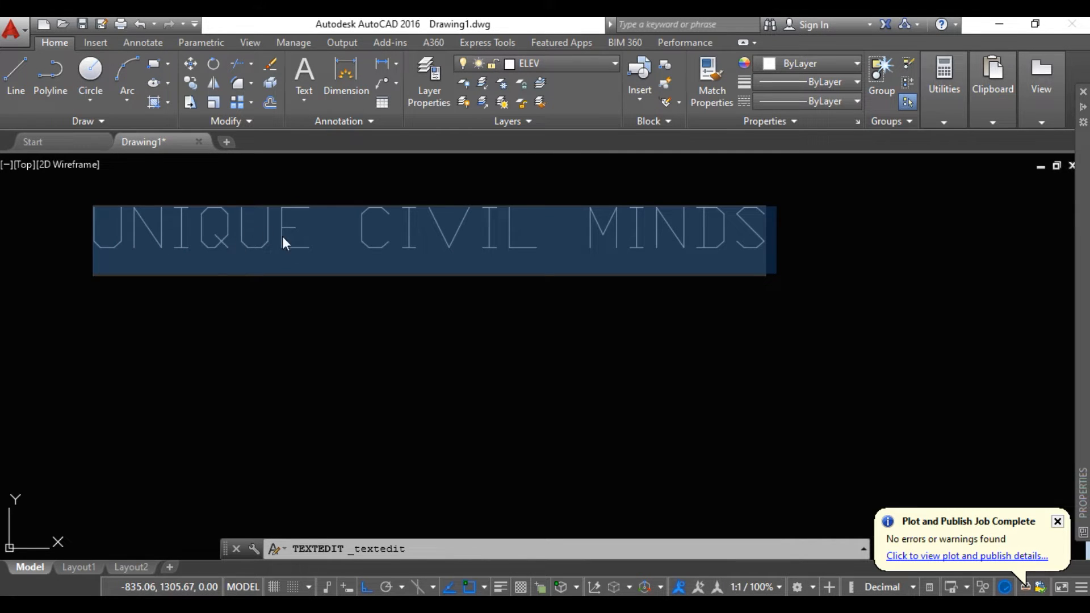
left_click(316, 246)
left_click_drag(736, 247, 131, 271)
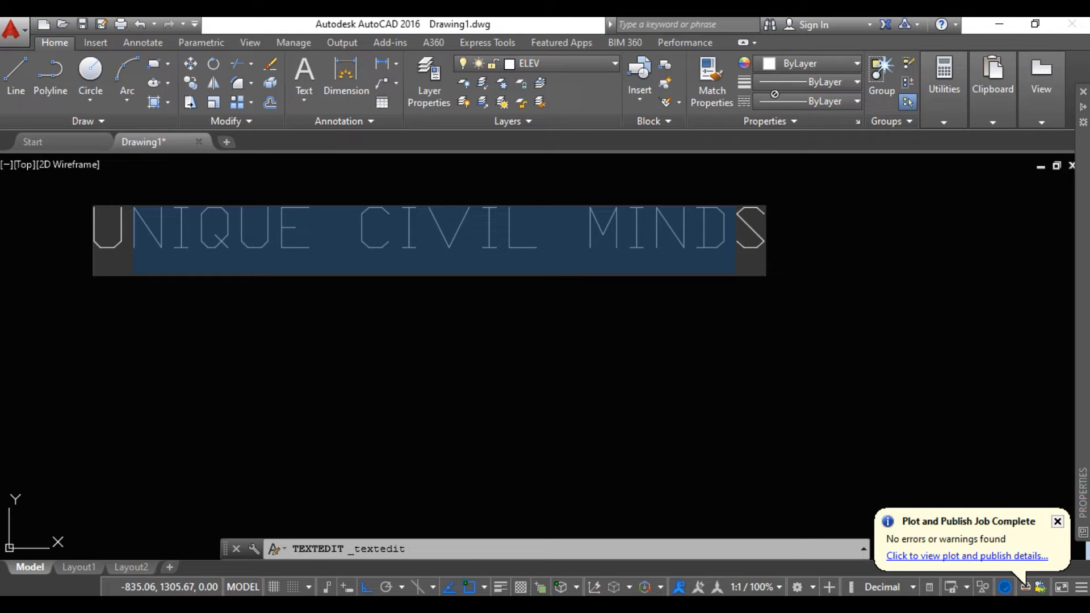
key("Escape")
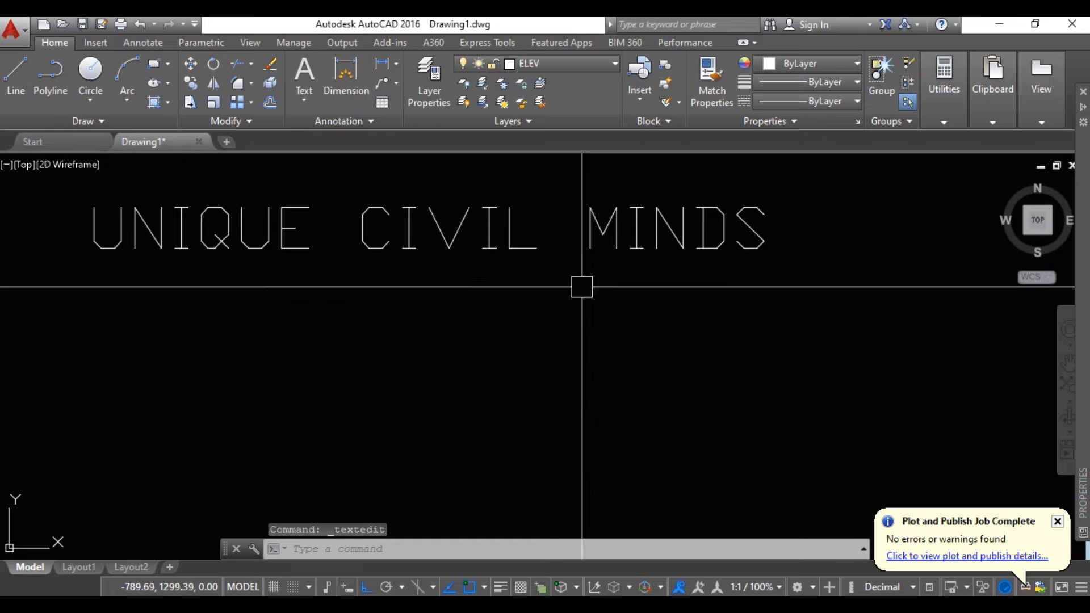
Start a multiline text and define its rectangular text box in the empty area below the single-line text
middle_click_drag(331, 344, 265, 315)
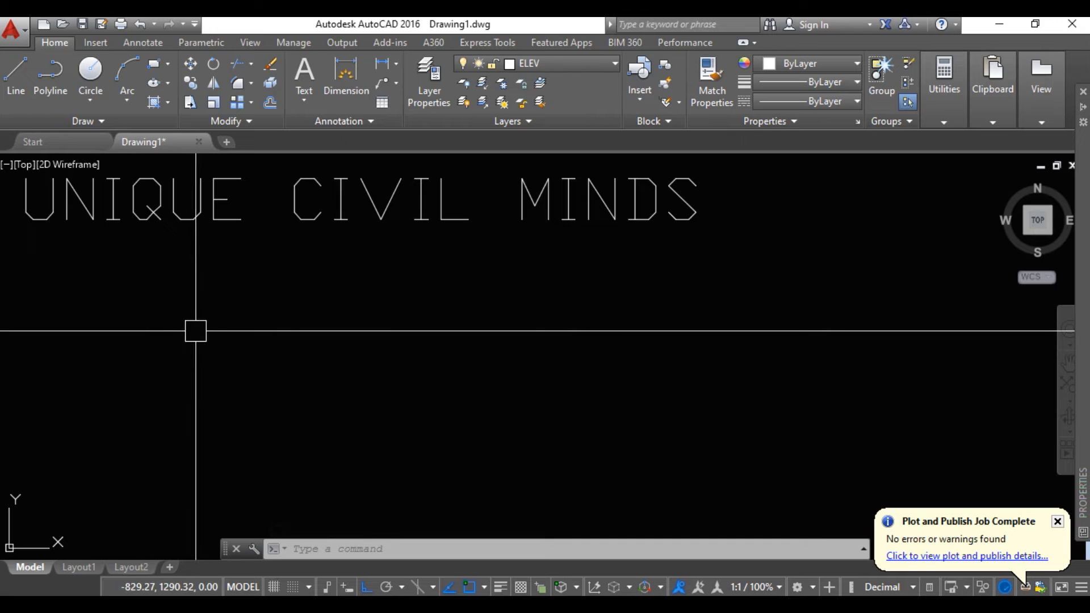
middle_click_drag(196, 330, 182, 328)
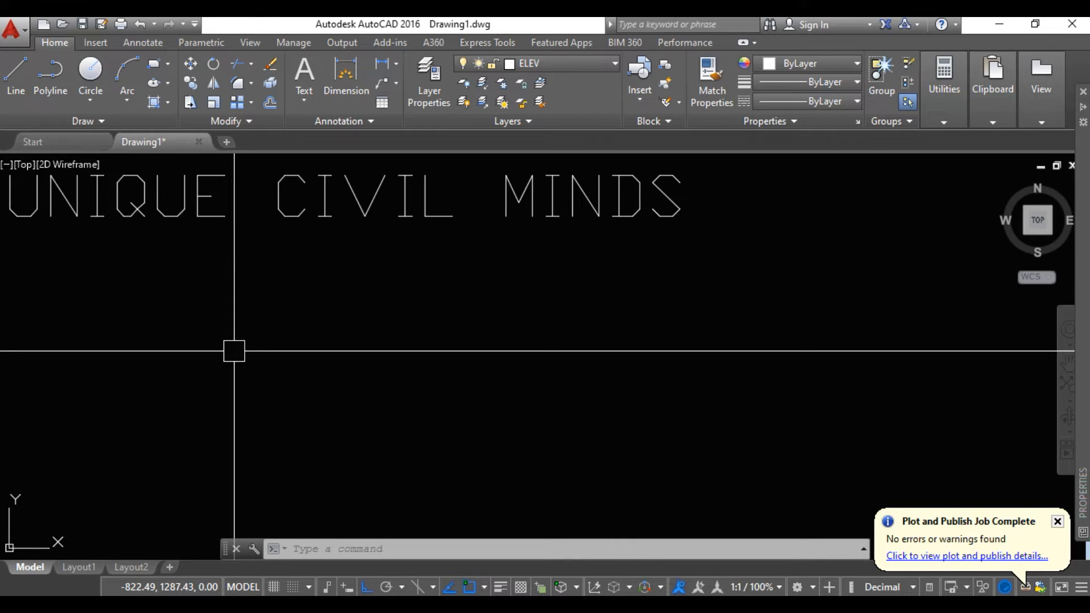
type("M")
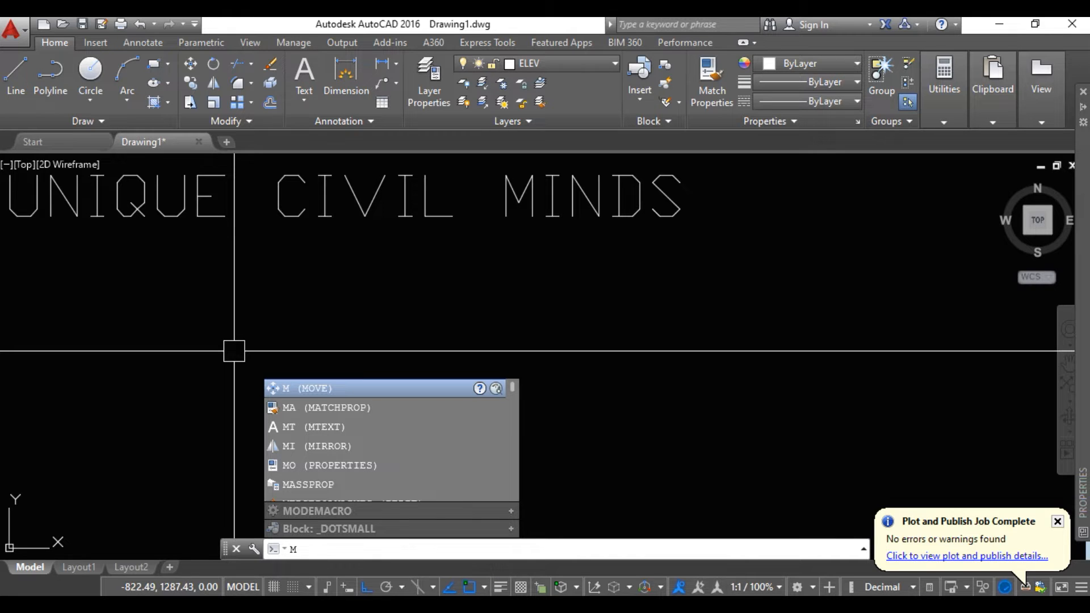
key("BackSpace")
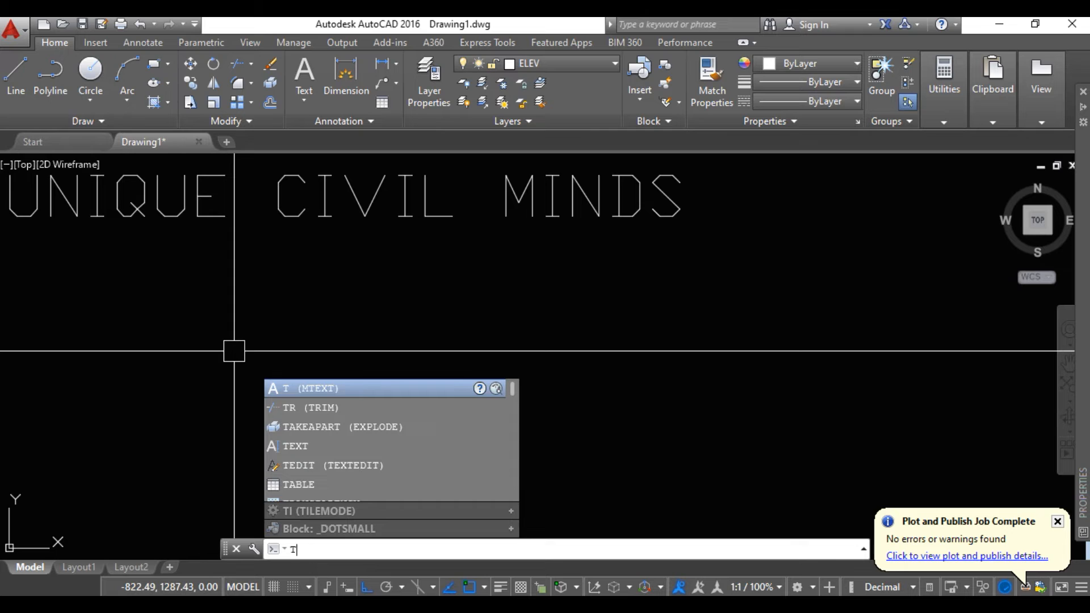
left_click(290, 390)
middle_click_drag(198, 368, 124, 337)
left_click(124, 338)
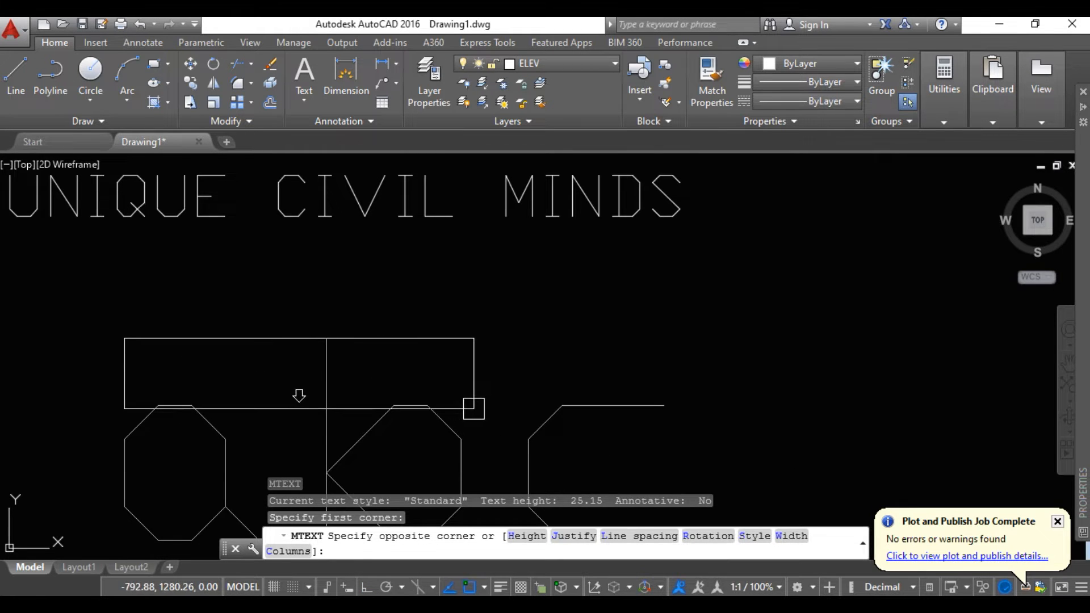
left_click(492, 409)
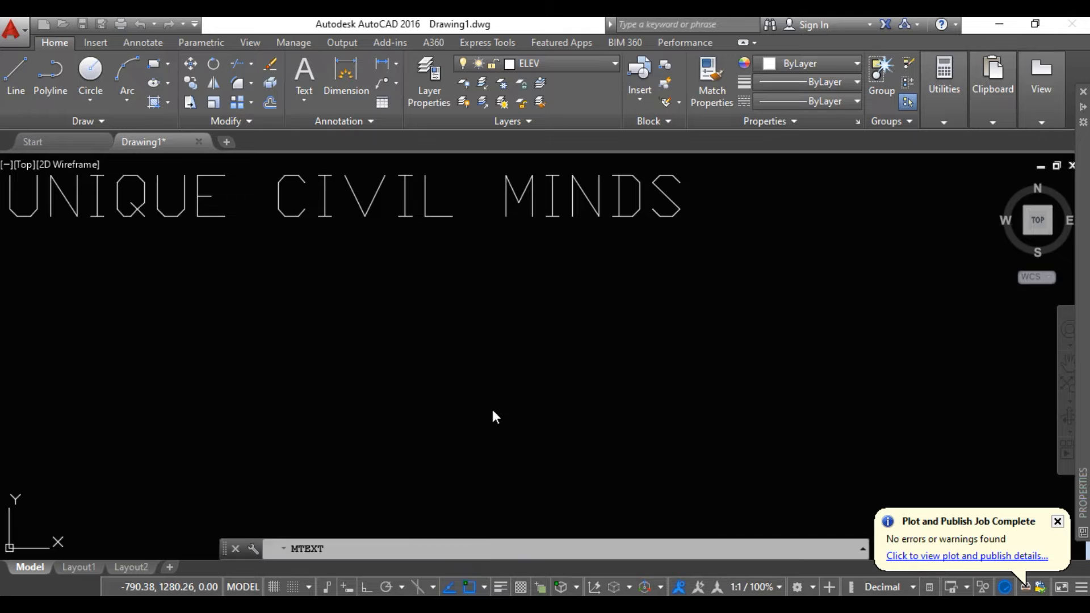
scroll(273, 400, "down", 3)
middle_click_drag(270, 409, 257, 390)
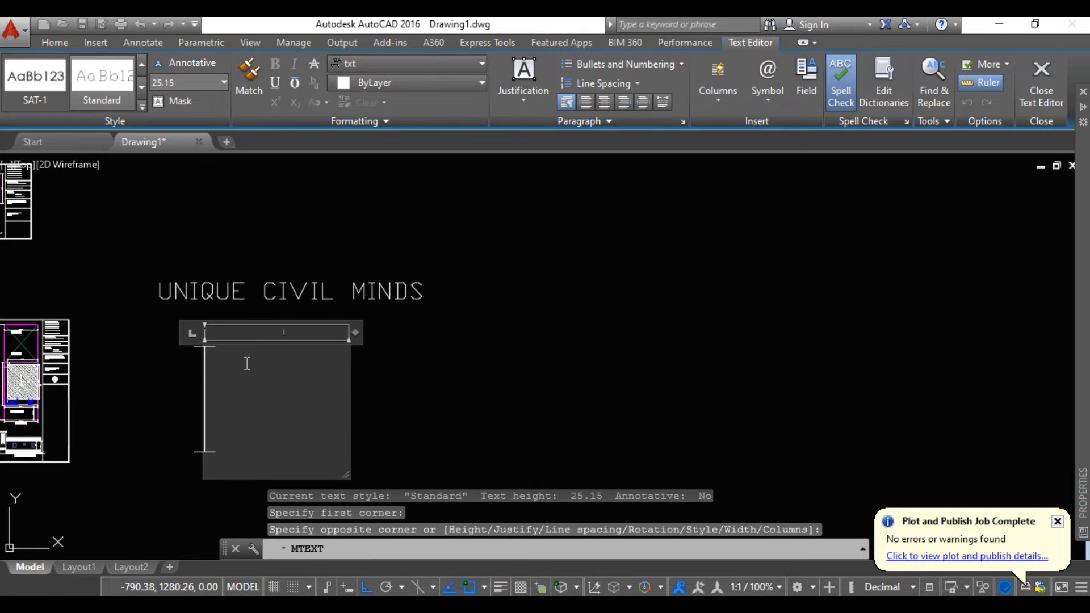
Enter UNIQUE CIVIL MINDS as the content of the multiline text
type("U")
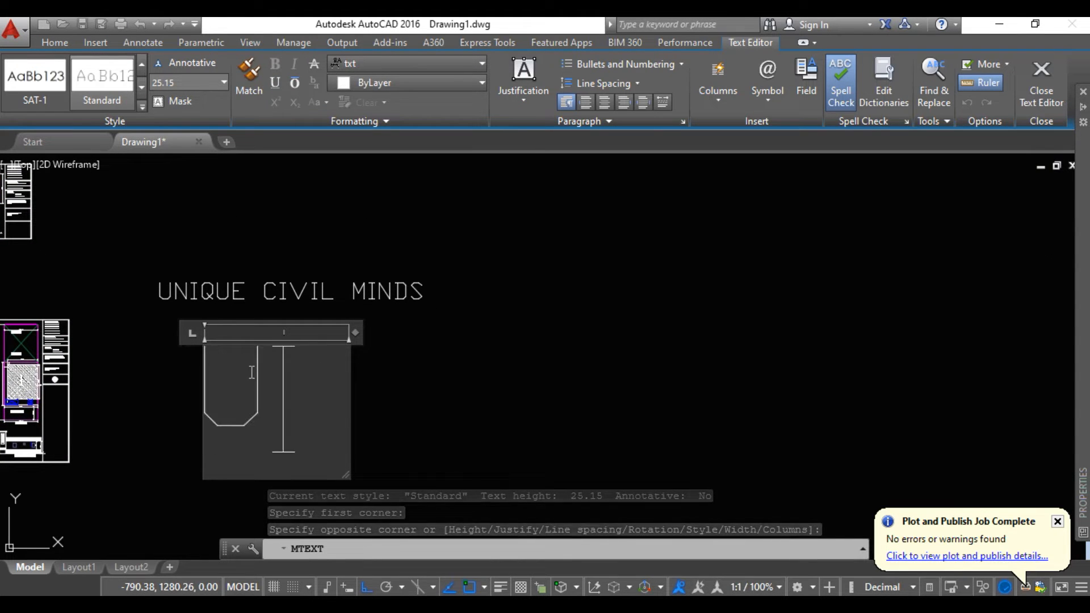
type("NIQU")
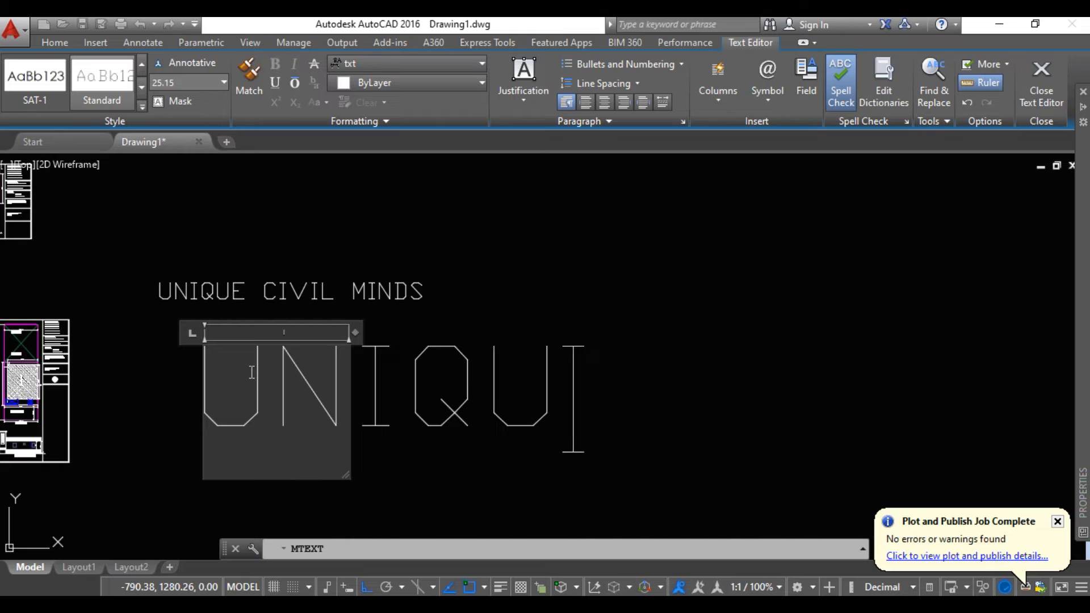
type("E CI")
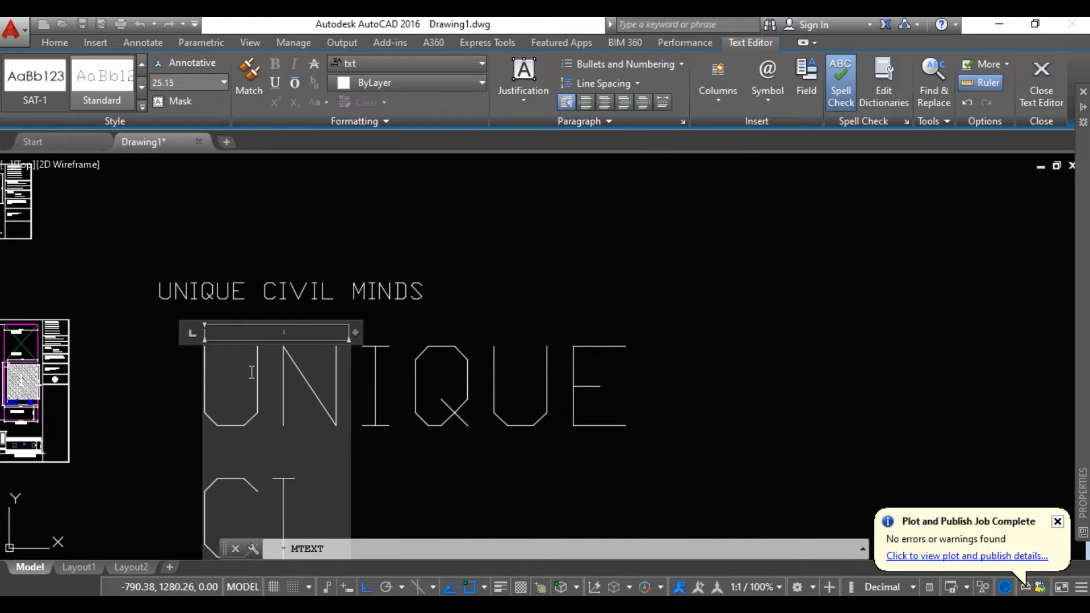
type("VIL MINS")
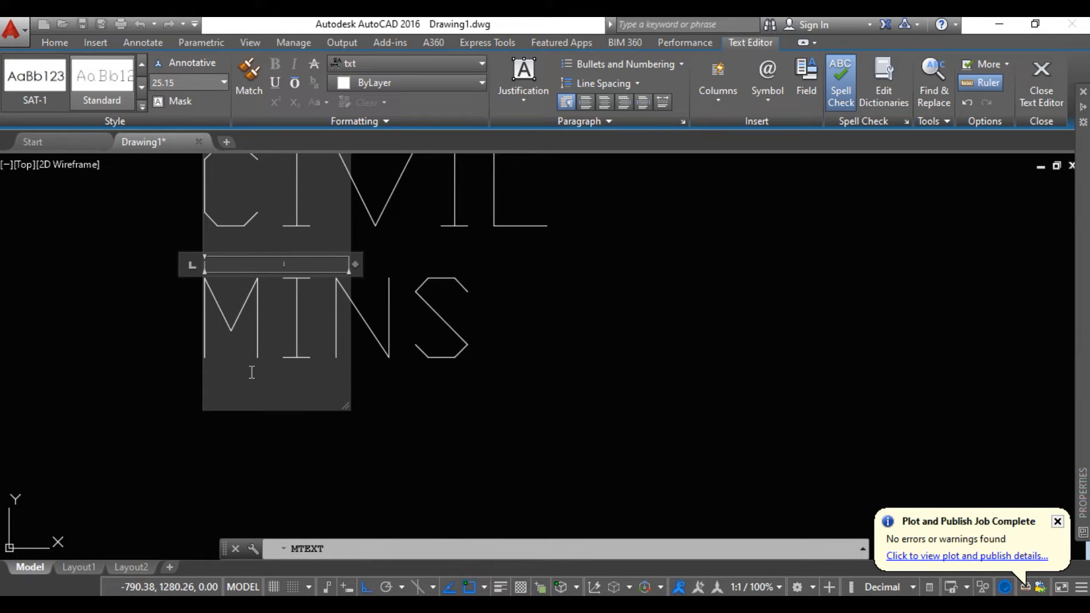
key("BackSpace")
type("DS")
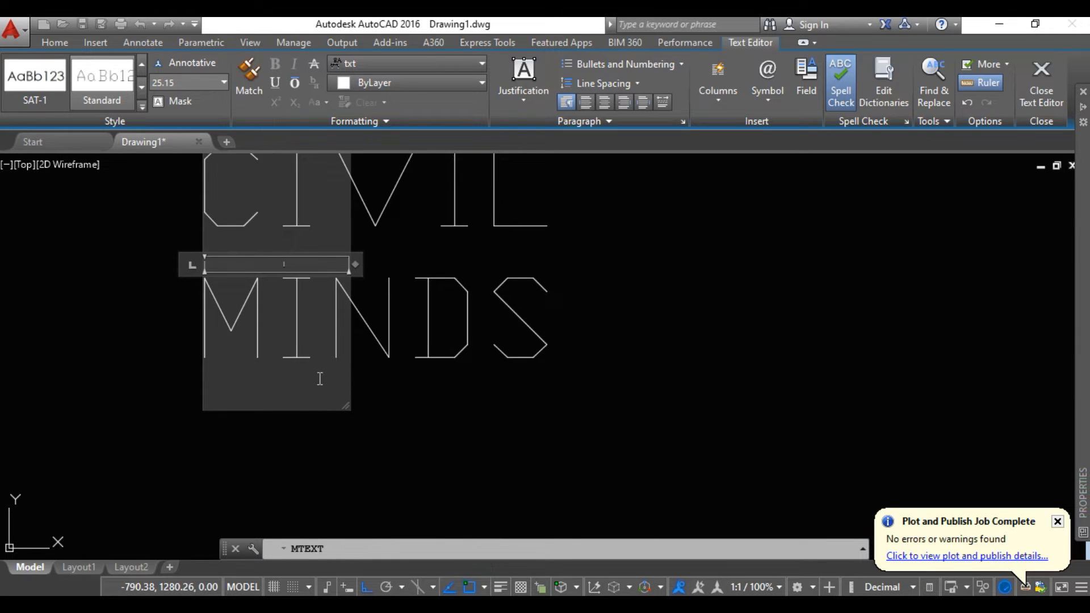
Widen the multiline text box to fit UNIQUE CIVIL MINDS on one line, reduce the box height, and finish the text
scroll(319, 380, "down", 2)
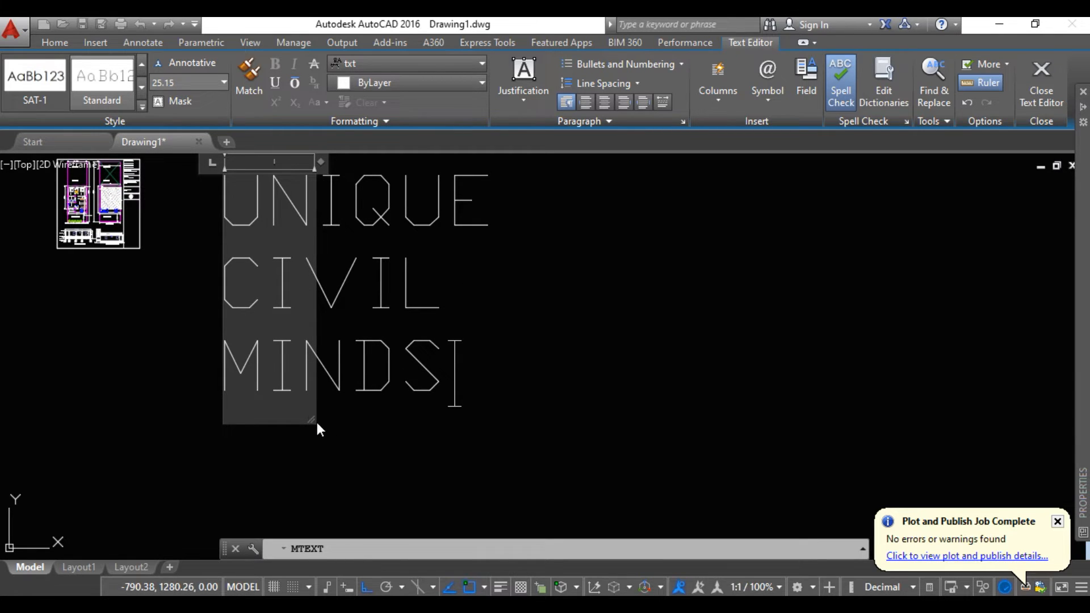
left_click_drag(312, 418, 1070, 325)
middle_click_drag(859, 377, 621, 450)
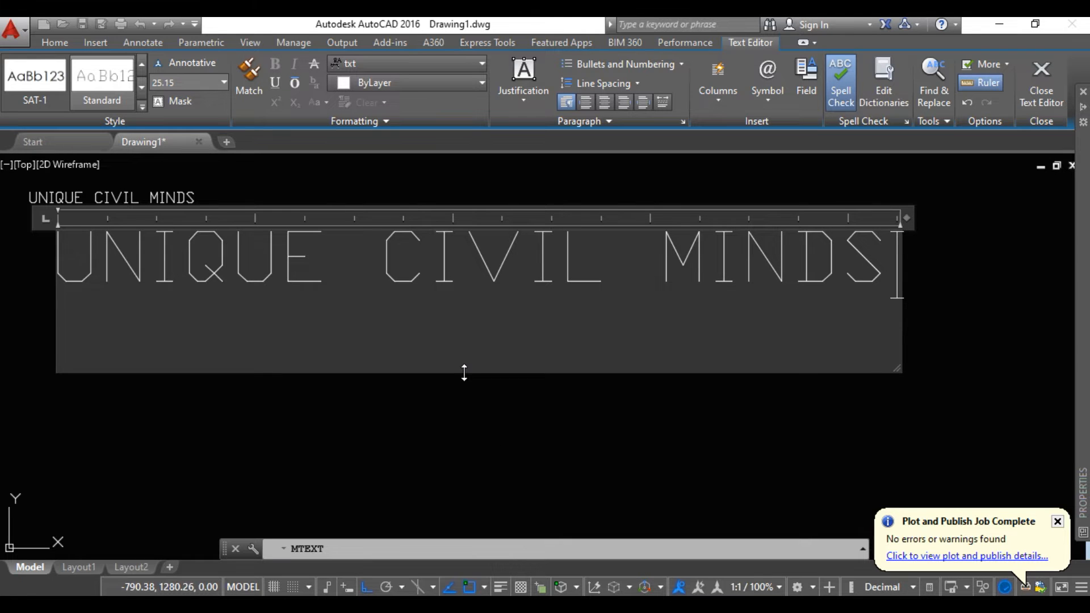
left_click_drag(462, 373, 463, 298)
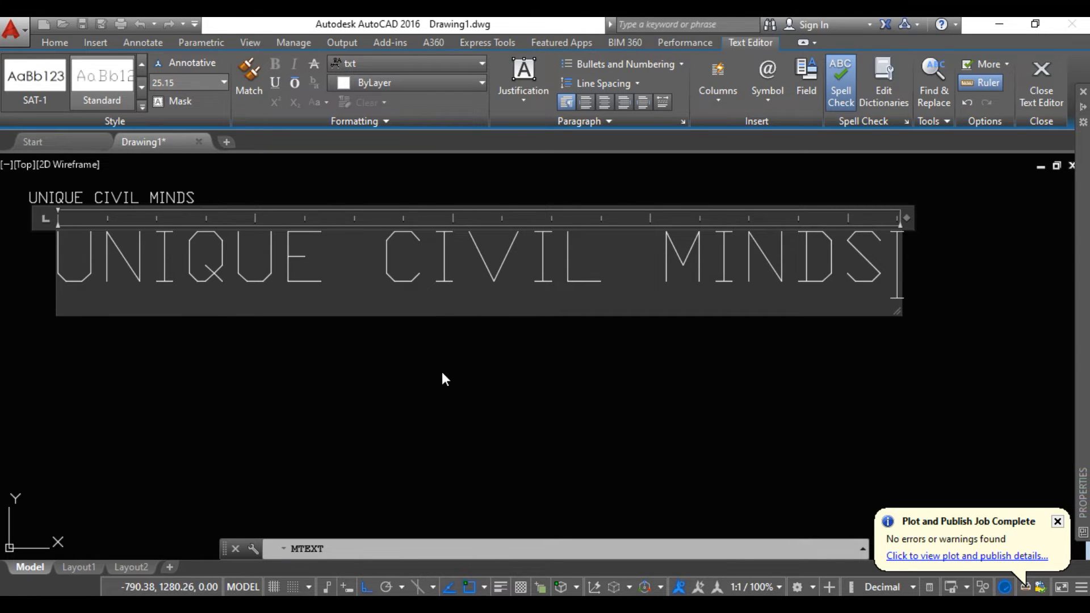
left_click(441, 376)
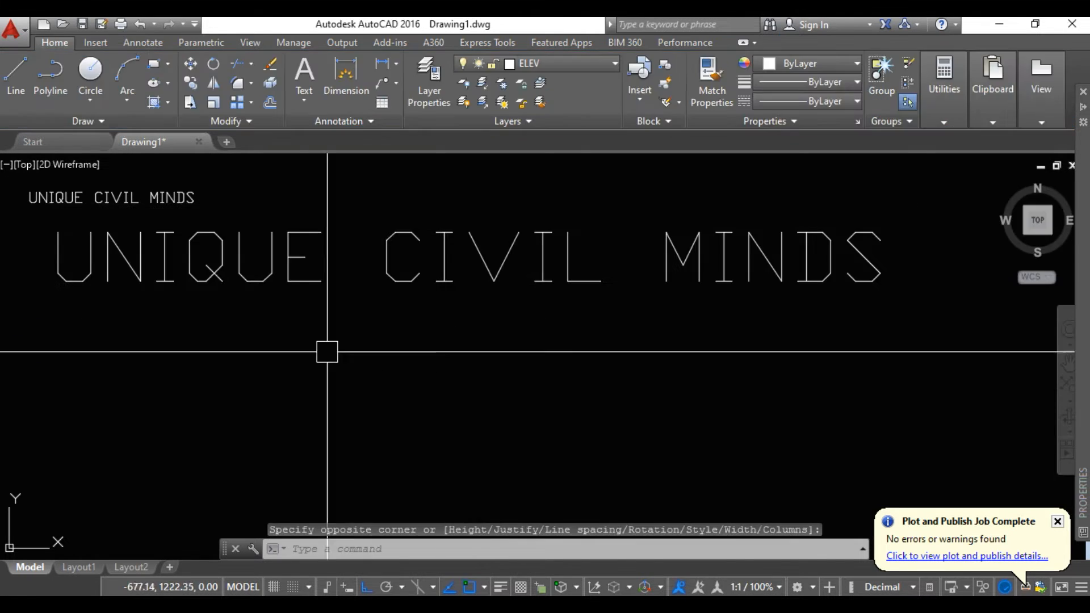
Reopen the multiline text for editing and apply the Bharati text style to all of its content
double_click(247, 275)
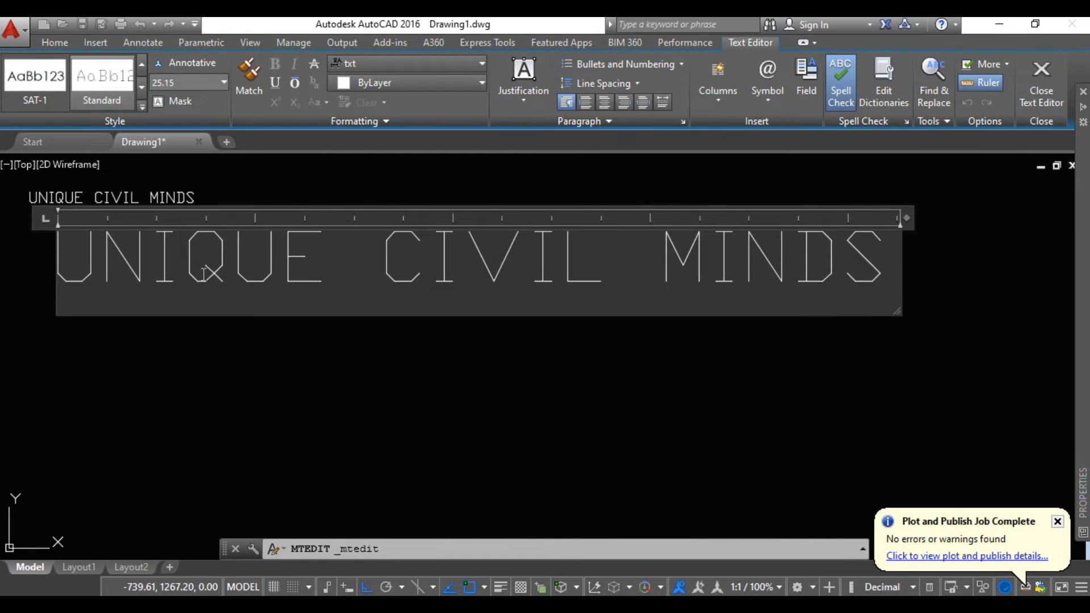
left_click_drag(892, 267, 72, 272)
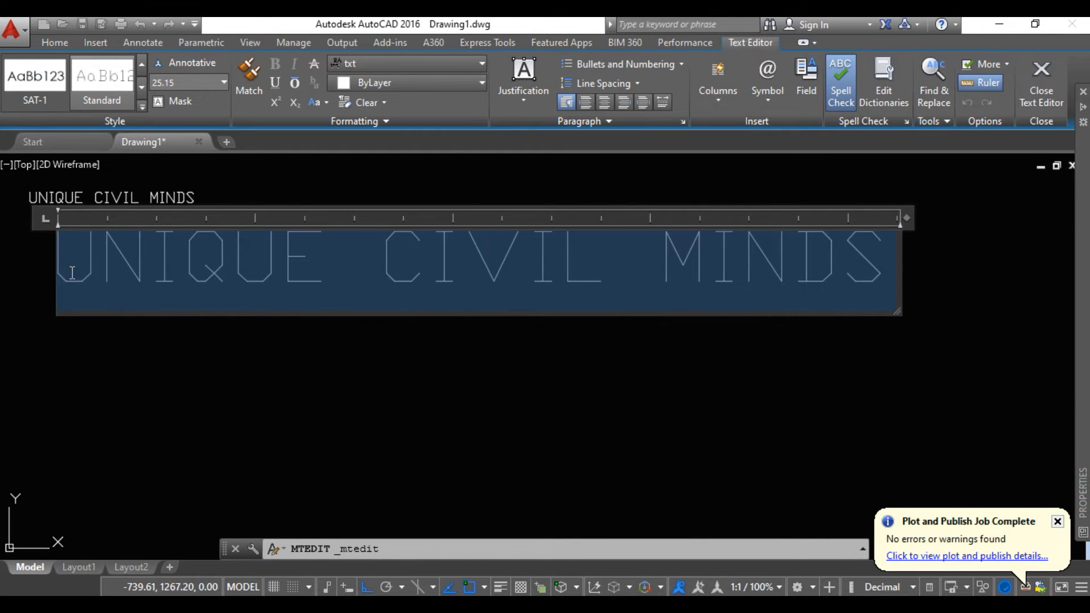
left_click(142, 106)
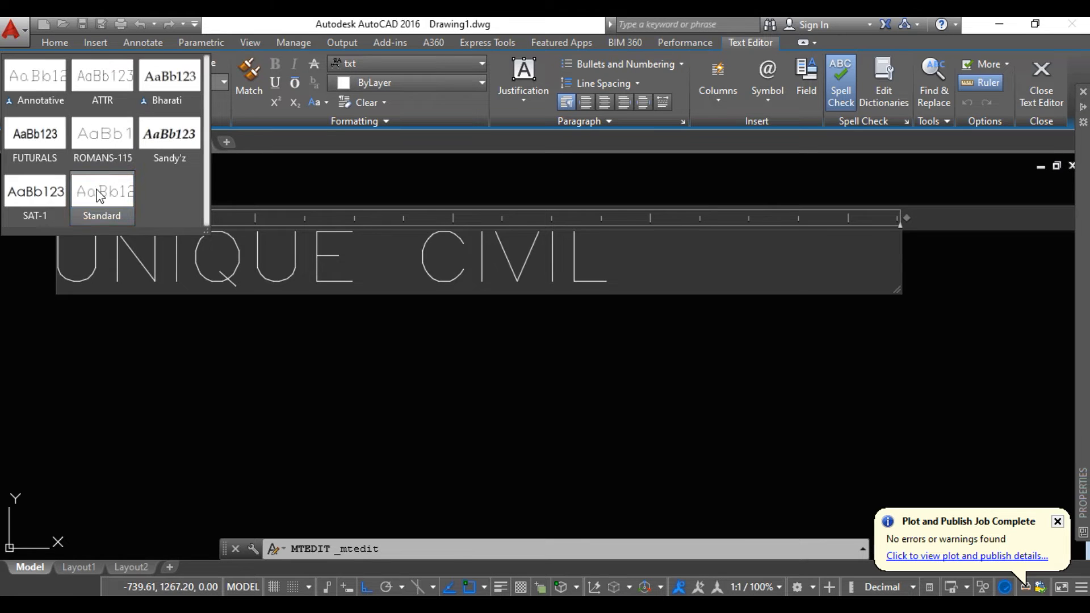
left_click(173, 86)
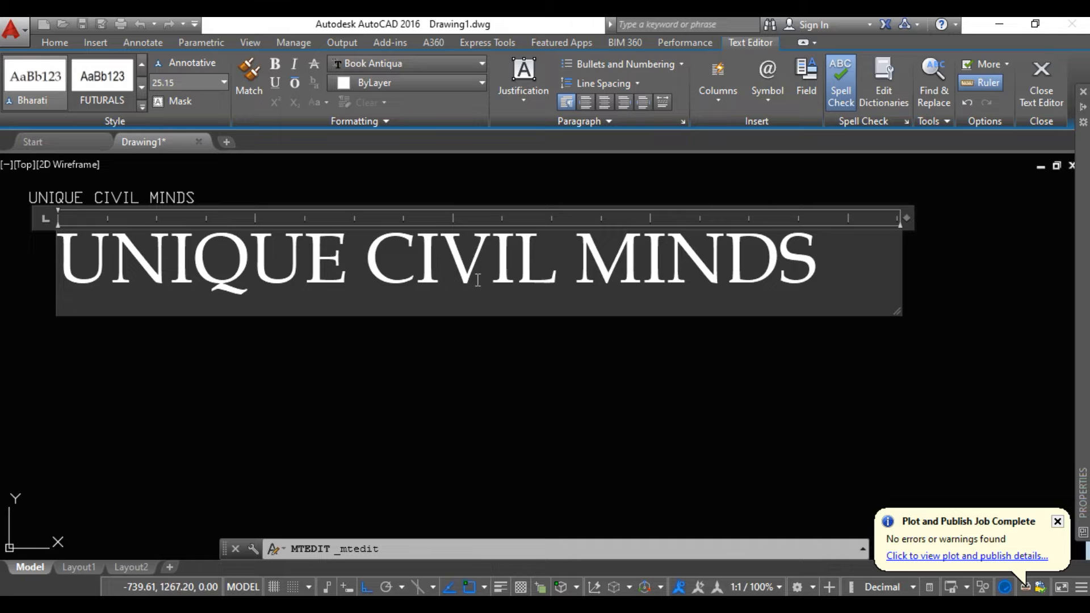
Select the whole content of the multiline text and set its text height to 5
left_click_drag(835, 278, 83, 291)
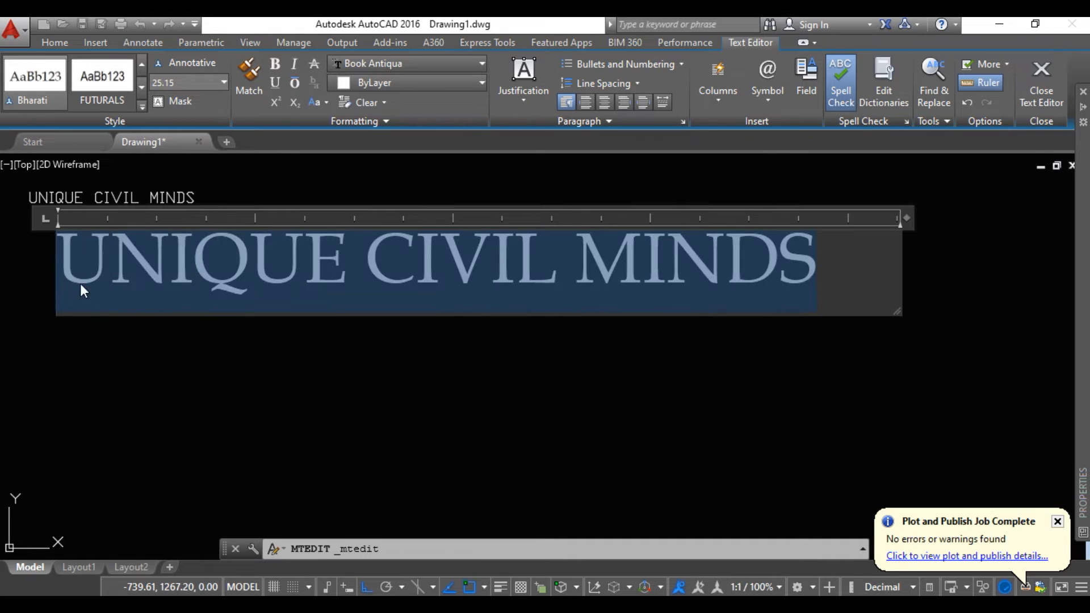
left_click(224, 82)
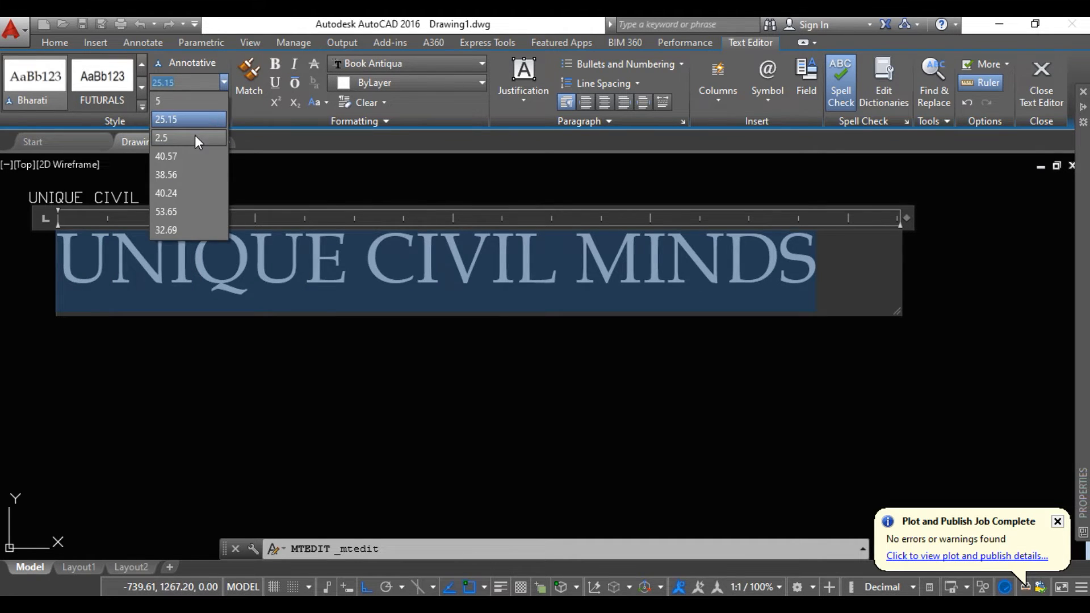
left_click(180, 101)
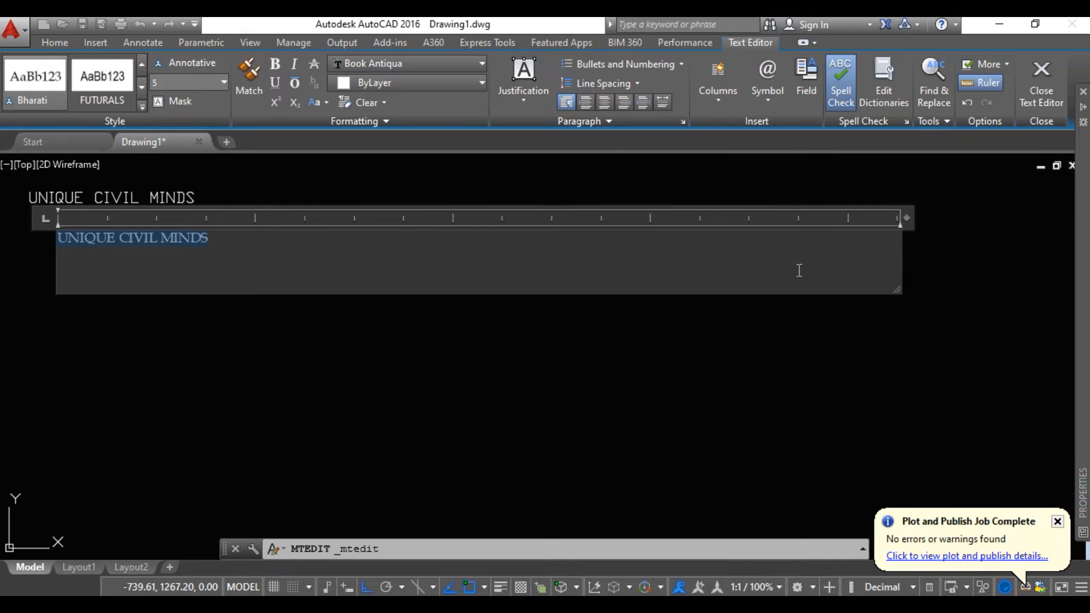
Make the multiline text bold and resize its box closely around UNIQUE CIVIL MINDS on one line
left_click_drag(901, 261, 214, 247)
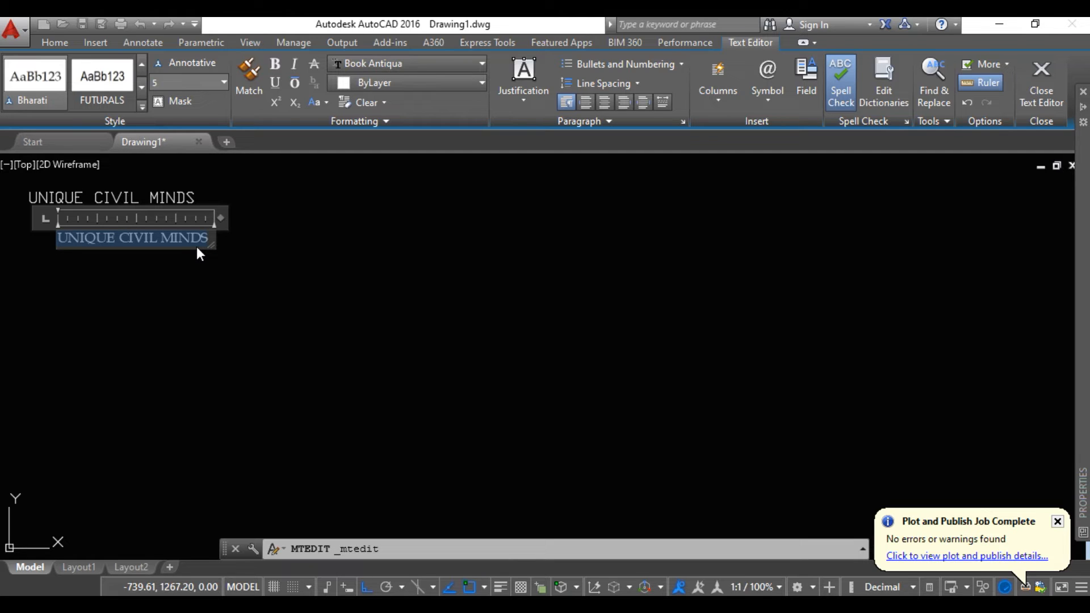
left_click(284, 66)
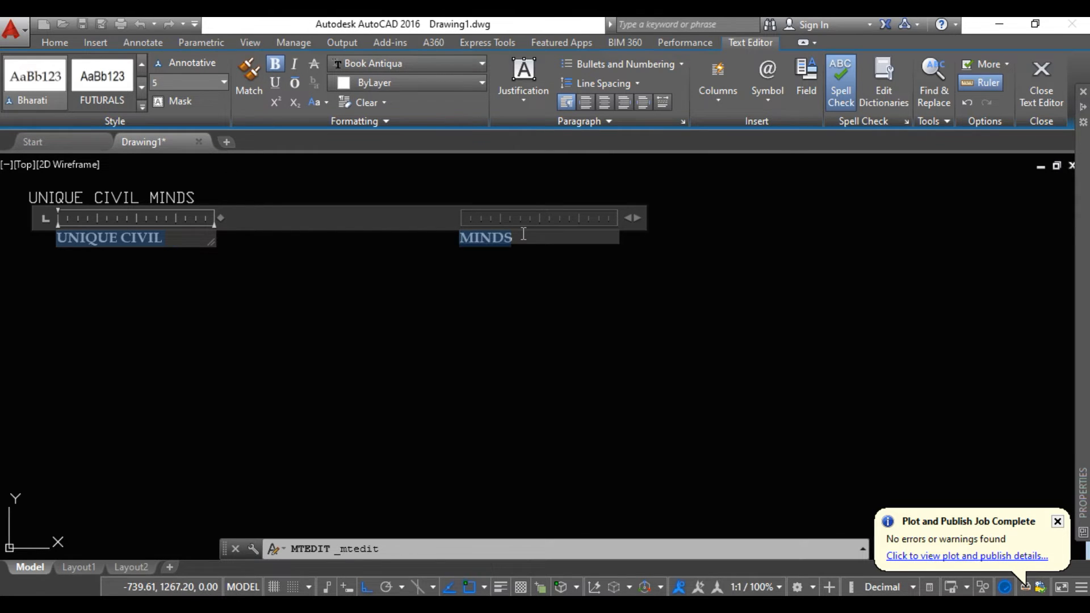
left_click(214, 250)
double_click(138, 237)
left_click_drag(212, 243, 234, 253)
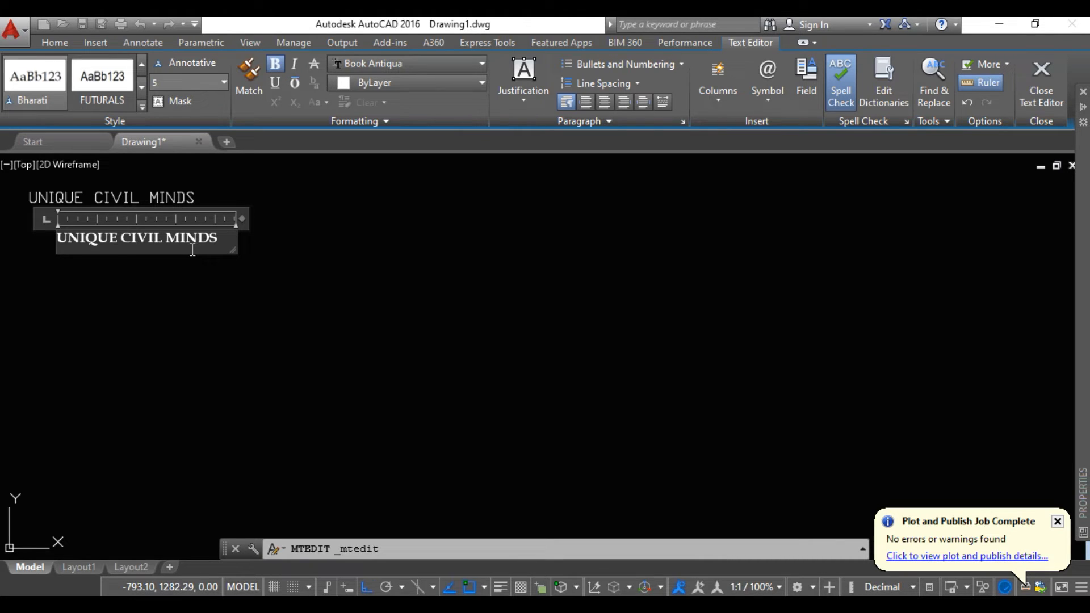
Set the color of the whole multiline text content to Yellow and finish editing
left_click_drag(218, 239, 65, 252)
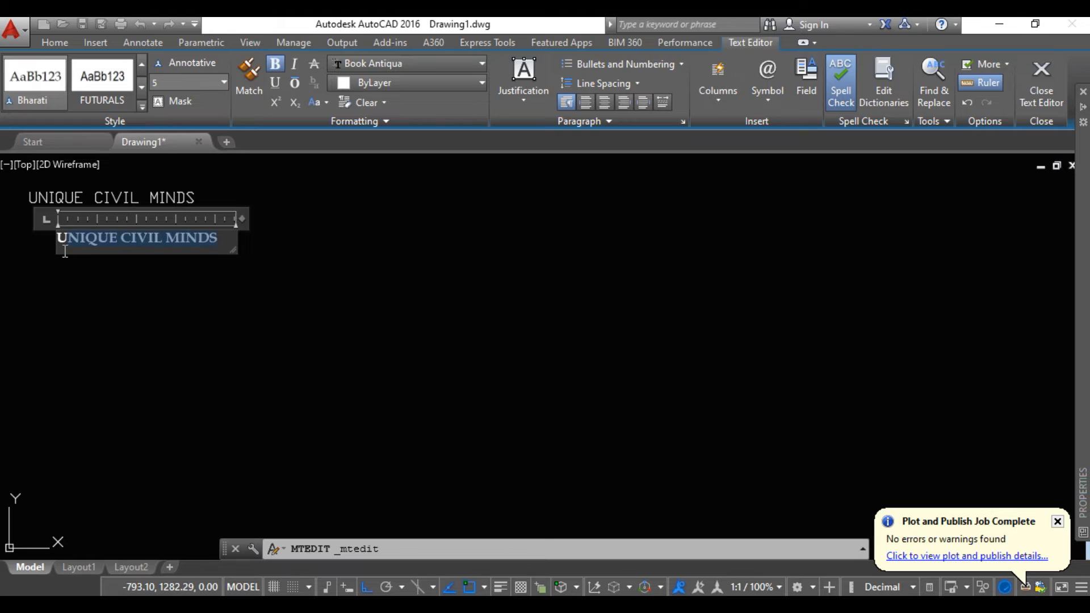
left_click_drag(219, 243, 67, 245)
left_click(476, 85)
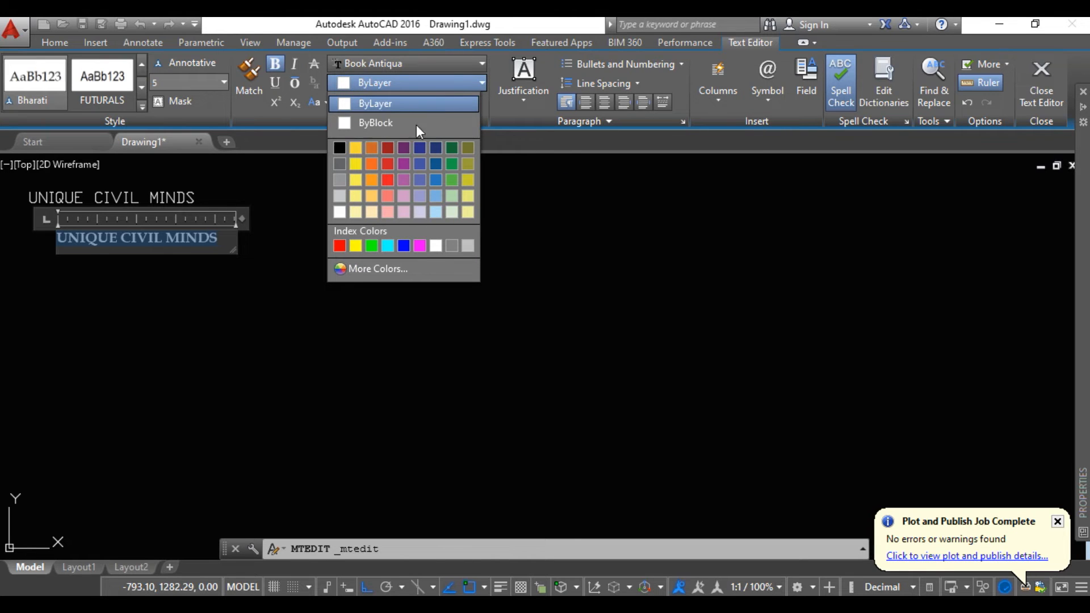
left_click(356, 246)
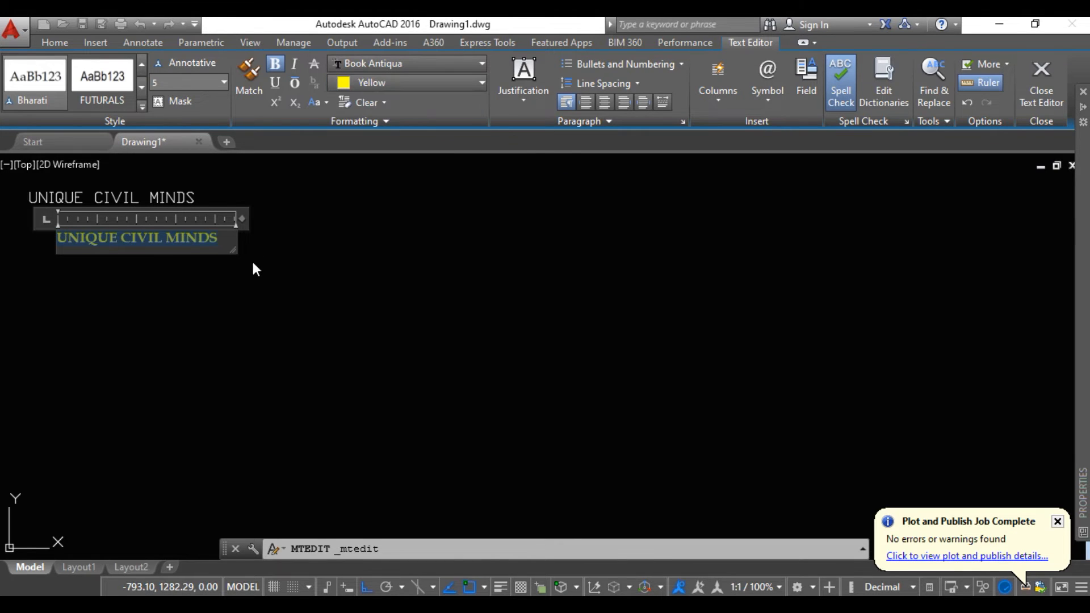
left_click(251, 260)
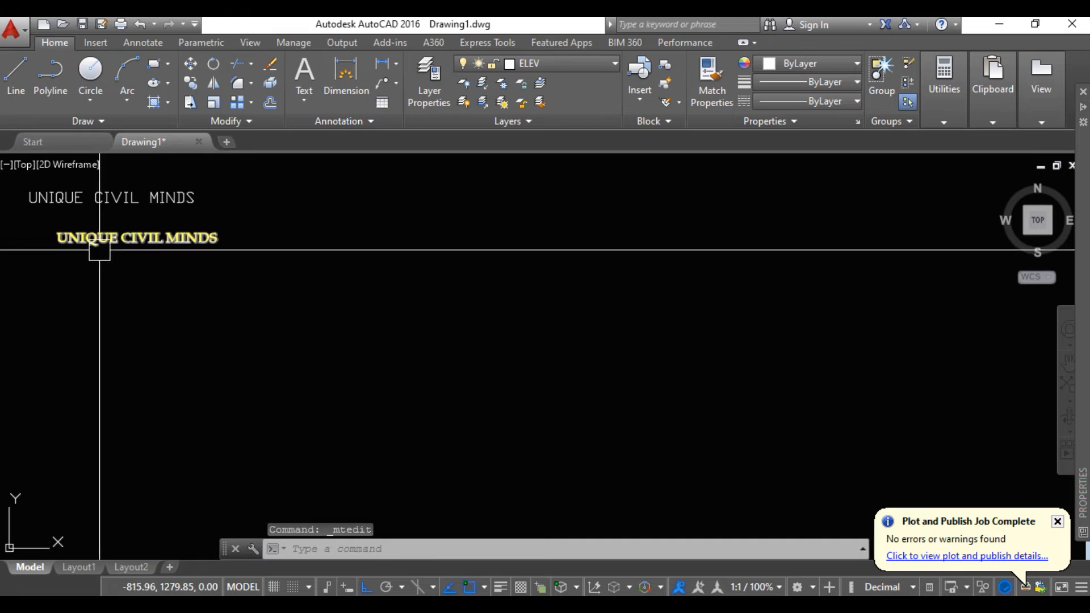
Open the single-line and the multiline text for editing alternately to compare their editing options, leaving both unchanged
mouse_move(139, 249)
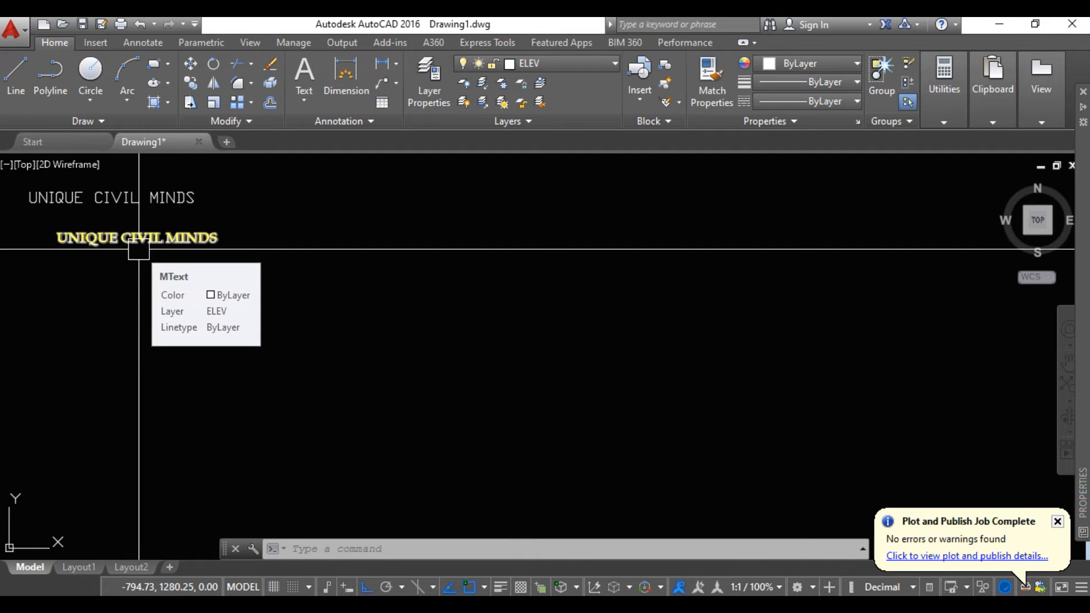
key("Escape")
left_click(119, 194)
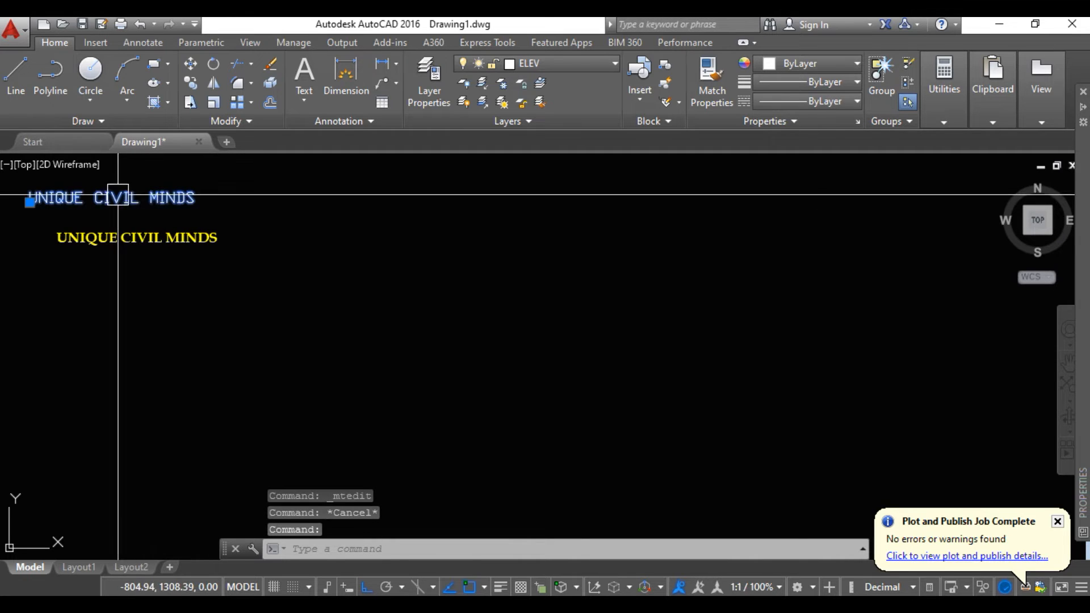
double_click(119, 195)
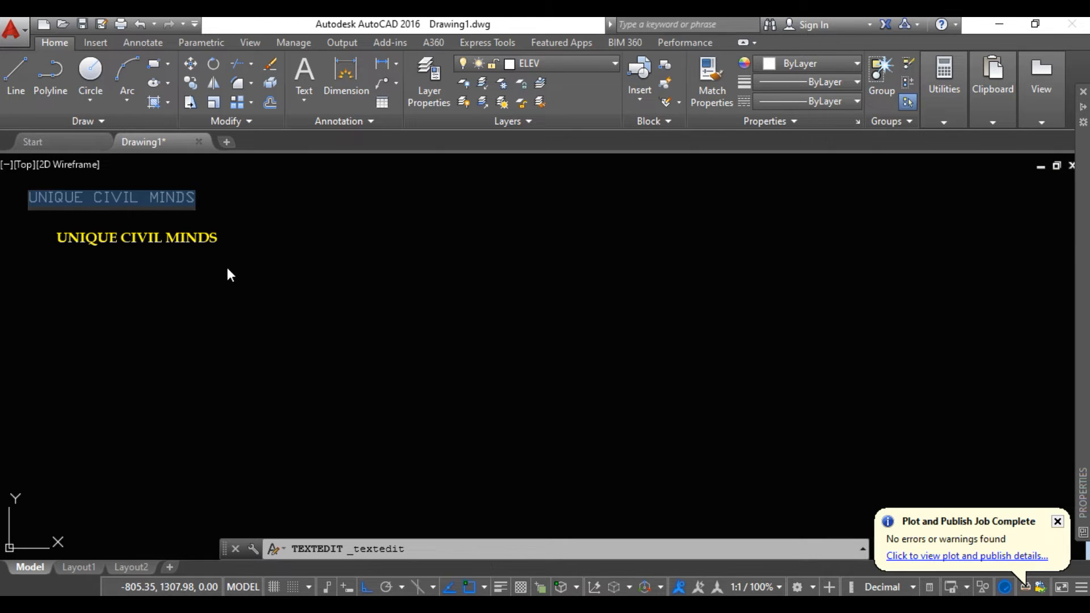
key("Escape")
double_click(199, 237)
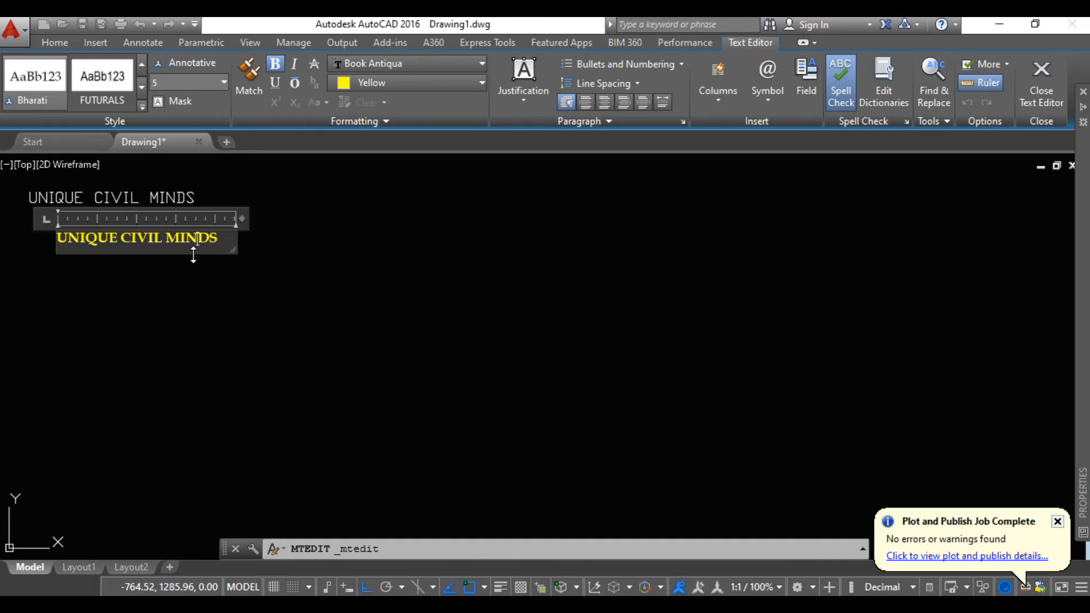
key("Escape")
double_click(154, 192)
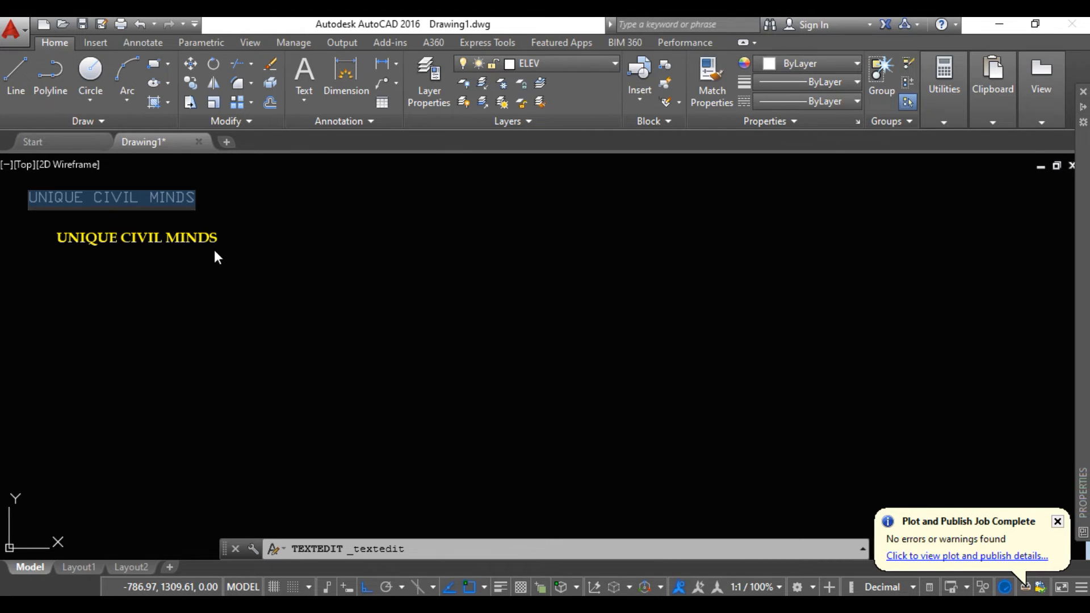
key("Escape")
double_click(165, 238)
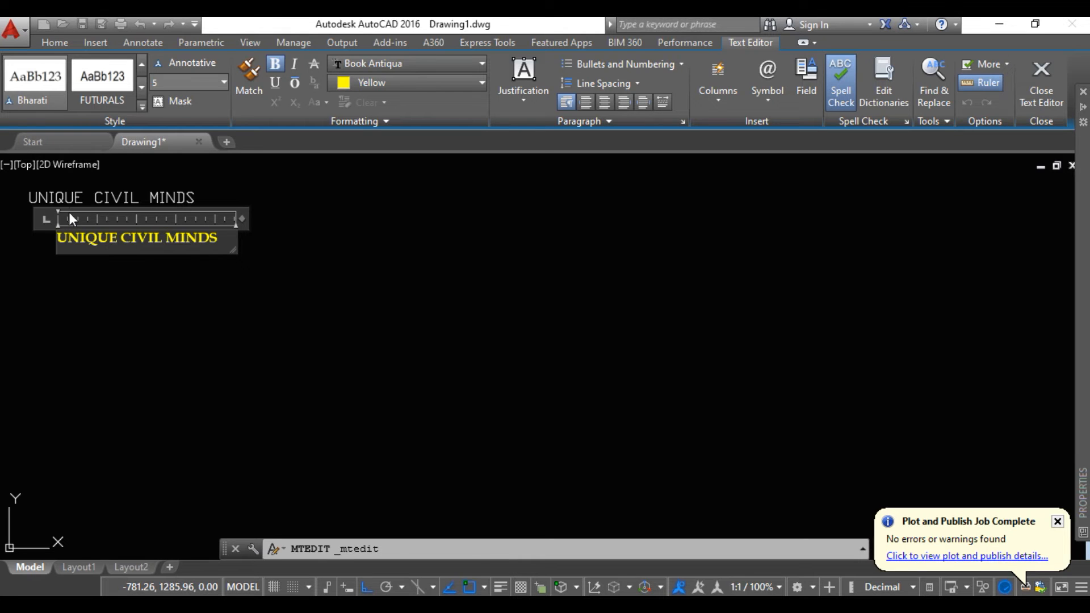
left_click(169, 261)
Examine the room layout and labels of the proposed ground floor plan, including the study room, kitchen and living room
middle_click_drag(172, 299, 795, 320)
scroll(795, 321, "down", 2)
scroll(659, 290, "up", 6)
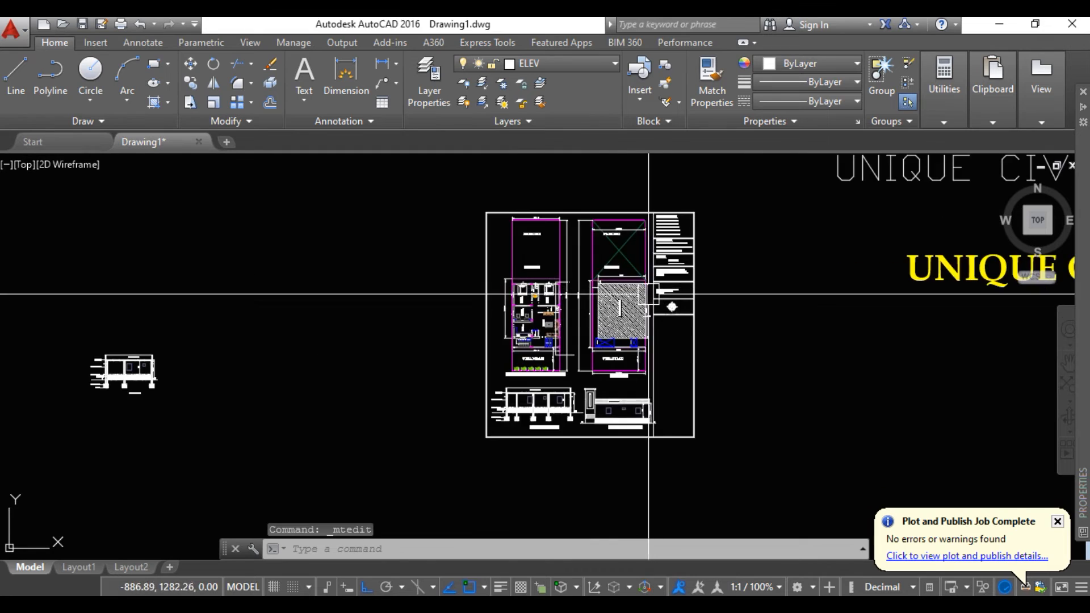
scroll(649, 295, "up", 5)
scroll(555, 312, "up", 1)
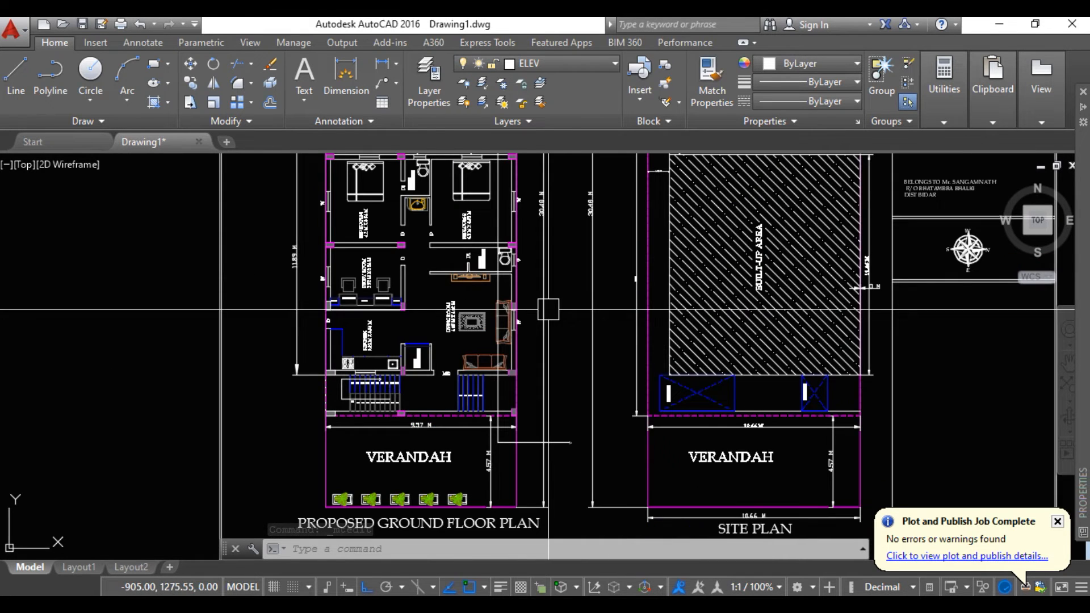
mouse_move(548, 310)
middle_mouse_down()
mouse_move(548, 370)
mouse_move(549, 354)
middle_mouse_up()
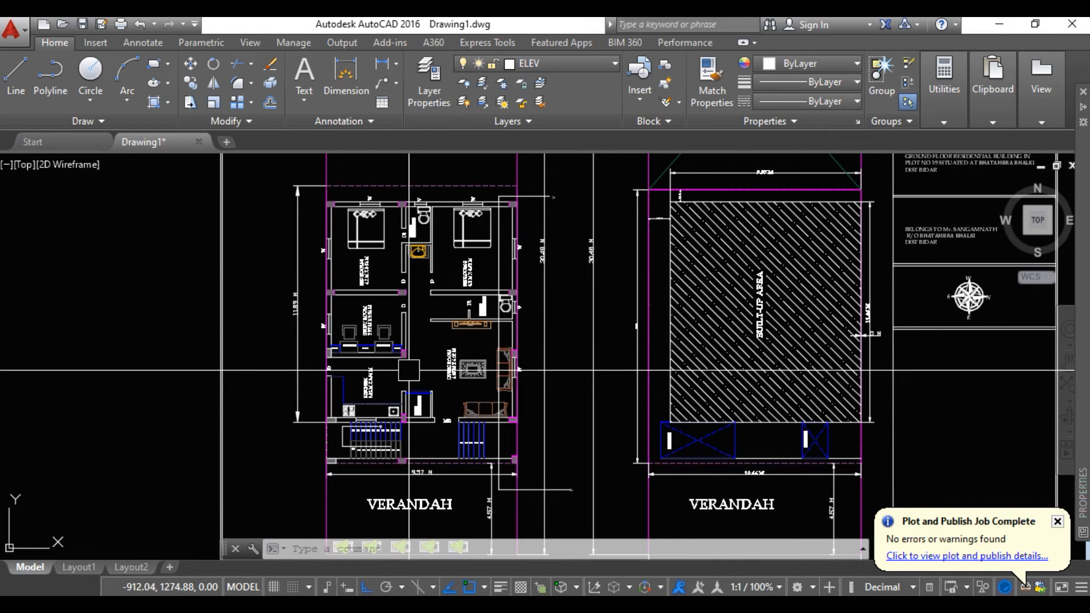
scroll(404, 371, "up", 4)
middle_click_drag(404, 373, 492, 402)
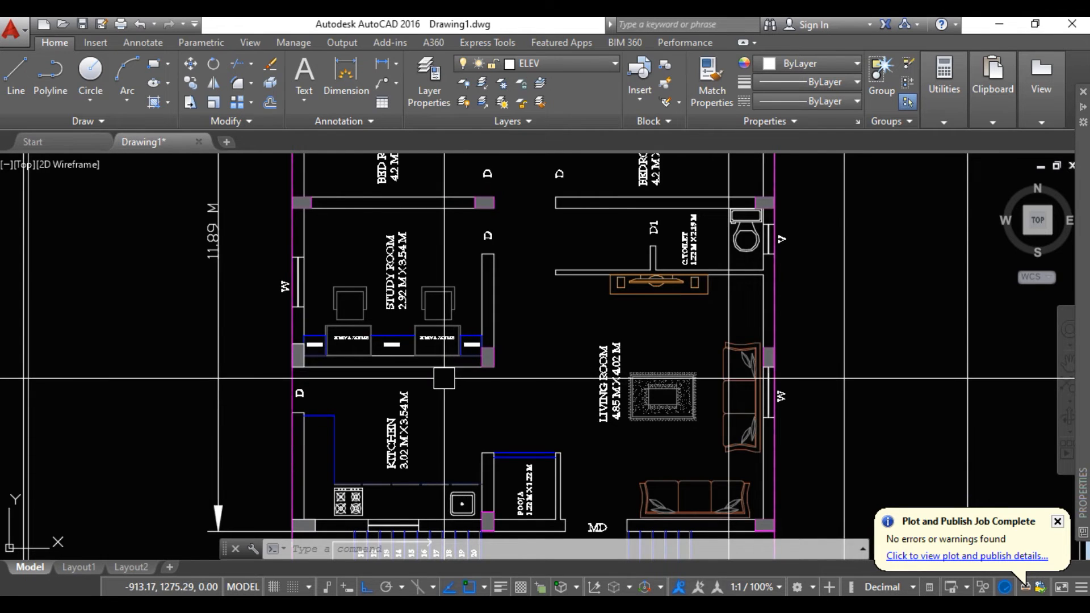
scroll(468, 385, "up", 4)
scroll(458, 385, "down", 8)
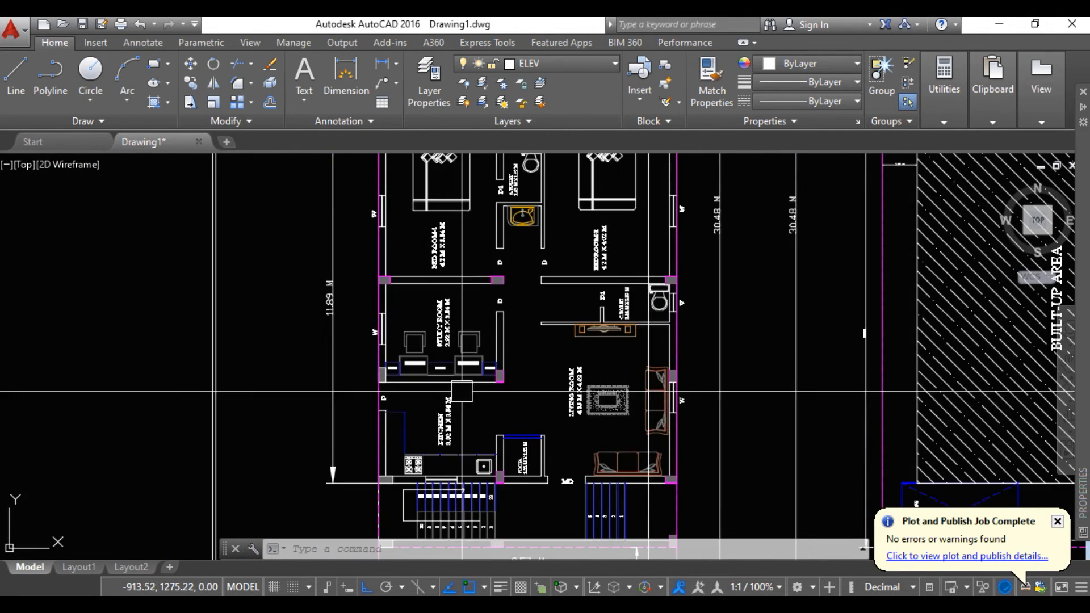
scroll(500, 396, "down", 2)
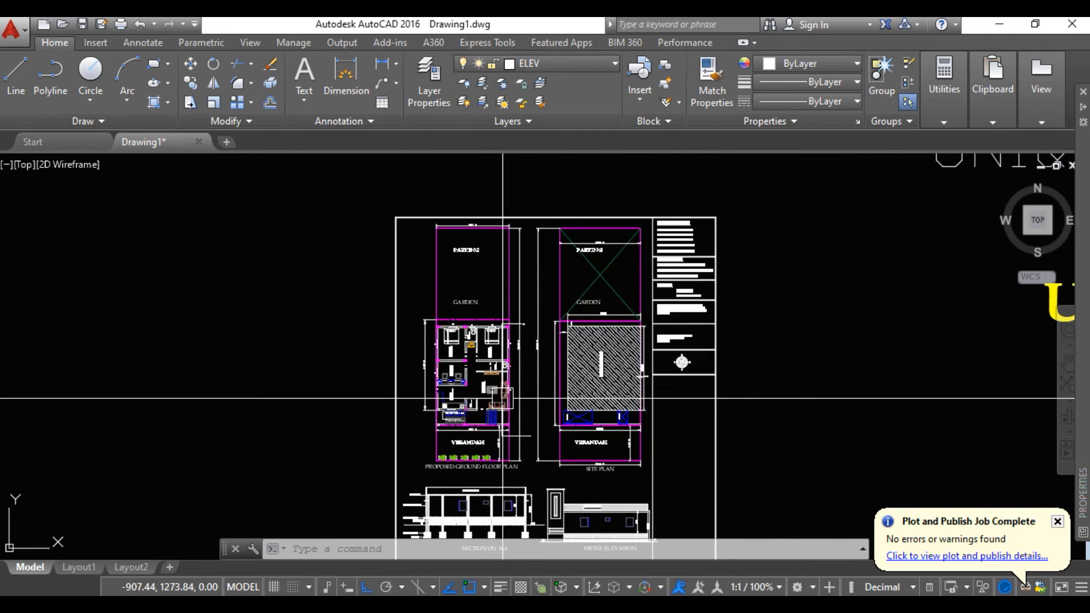
Add a horizontal linear dimension with DIMLINEAR between the outer column corners, just below the wall separating study room and kitchen
scroll(472, 400, "up", 6)
scroll(473, 400, "up", 4)
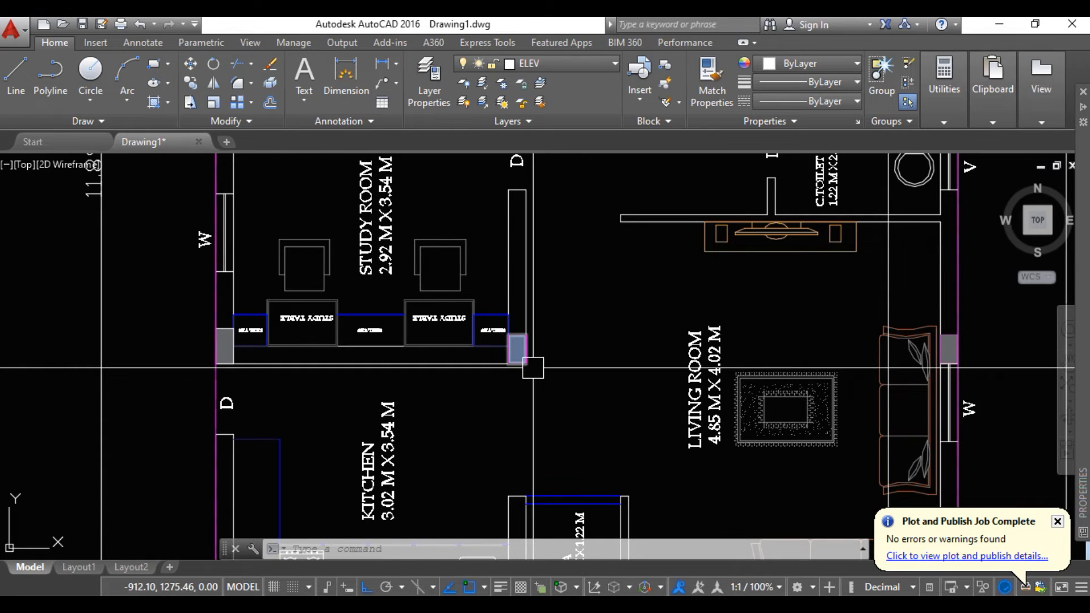
mouse_move(532, 368)
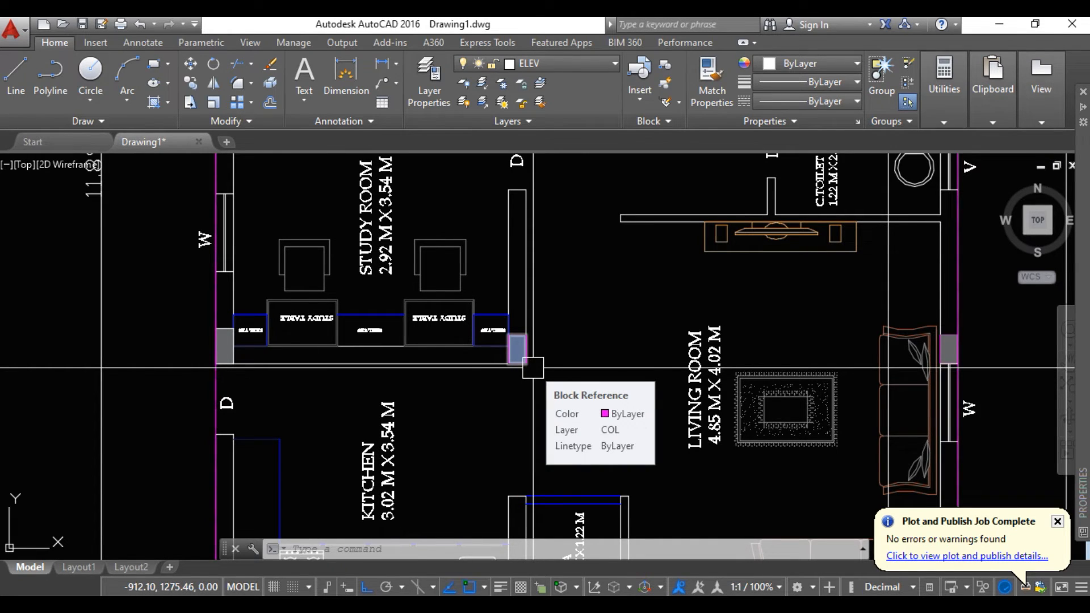
type("DLI")
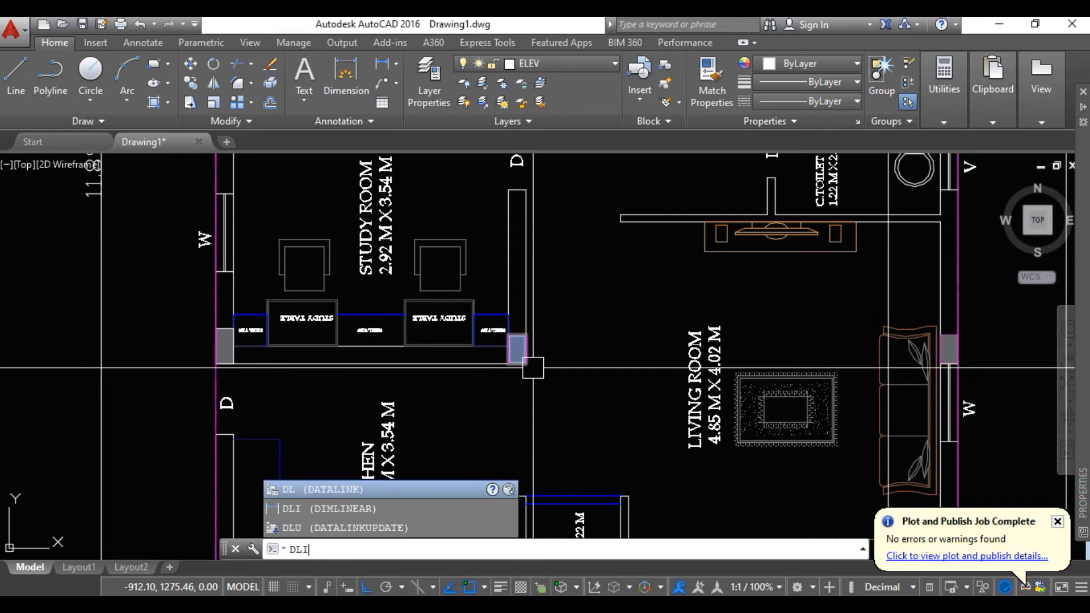
key("Return")
left_click(526, 364)
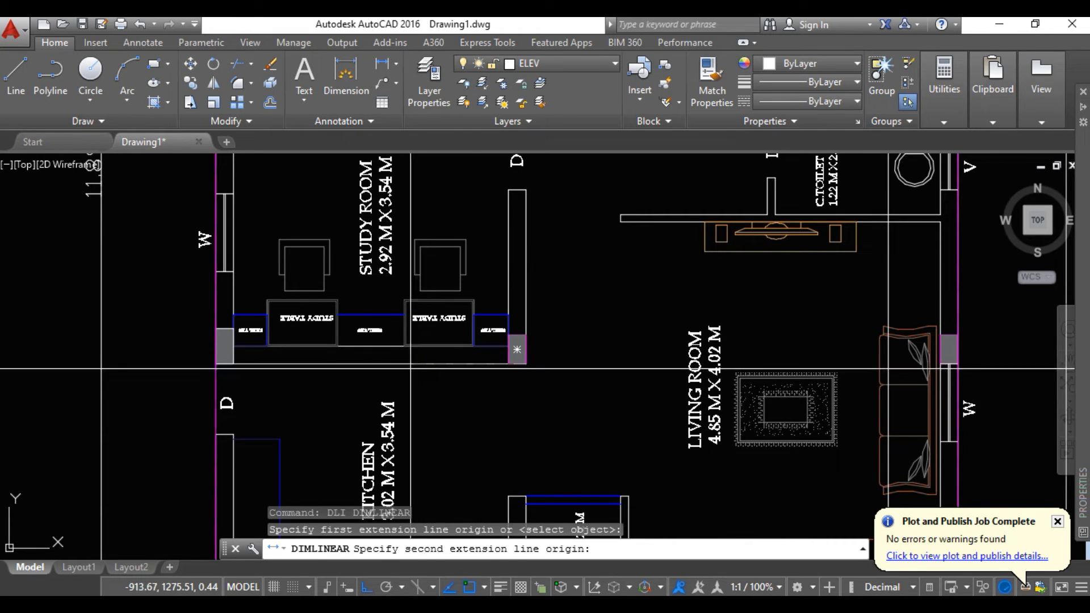
left_click(216, 364)
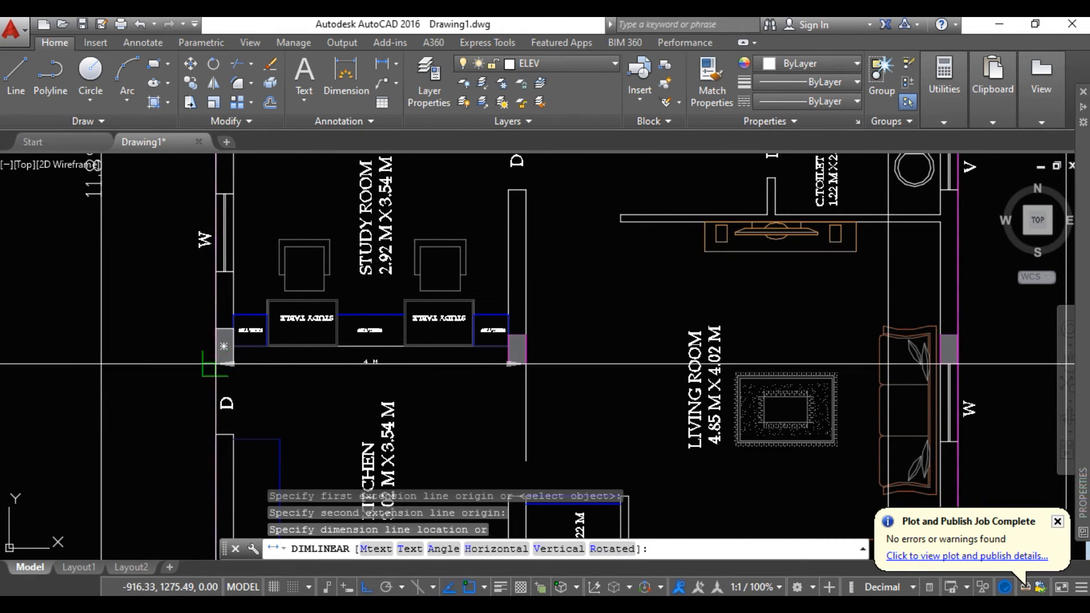
scroll(298, 378, "up", 3)
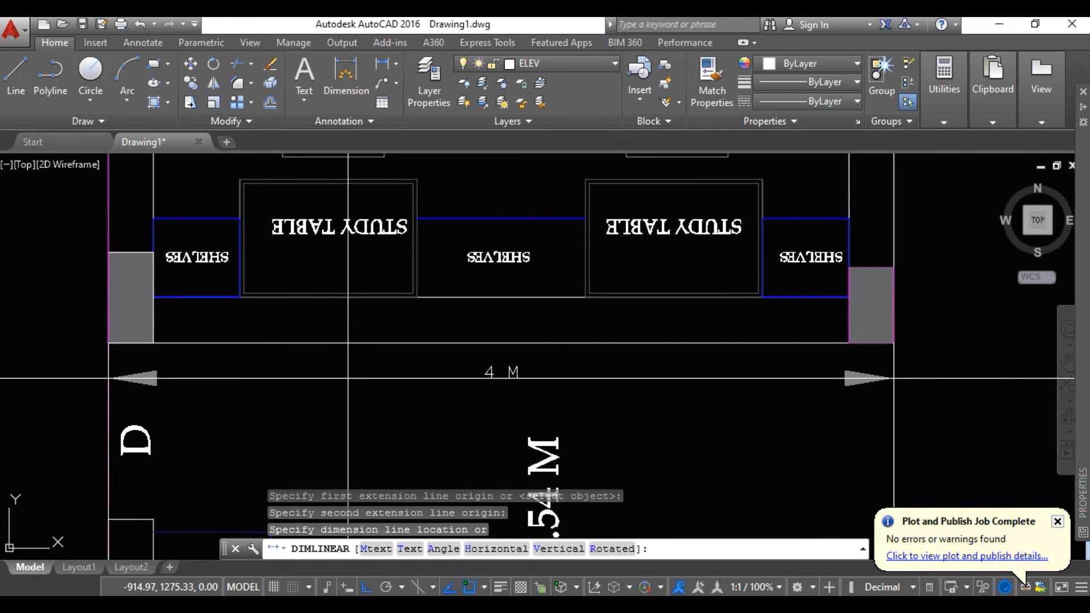
left_click(316, 378)
Delete the linear dimension below the study room wall
middle_click_drag(401, 397, 369, 372)
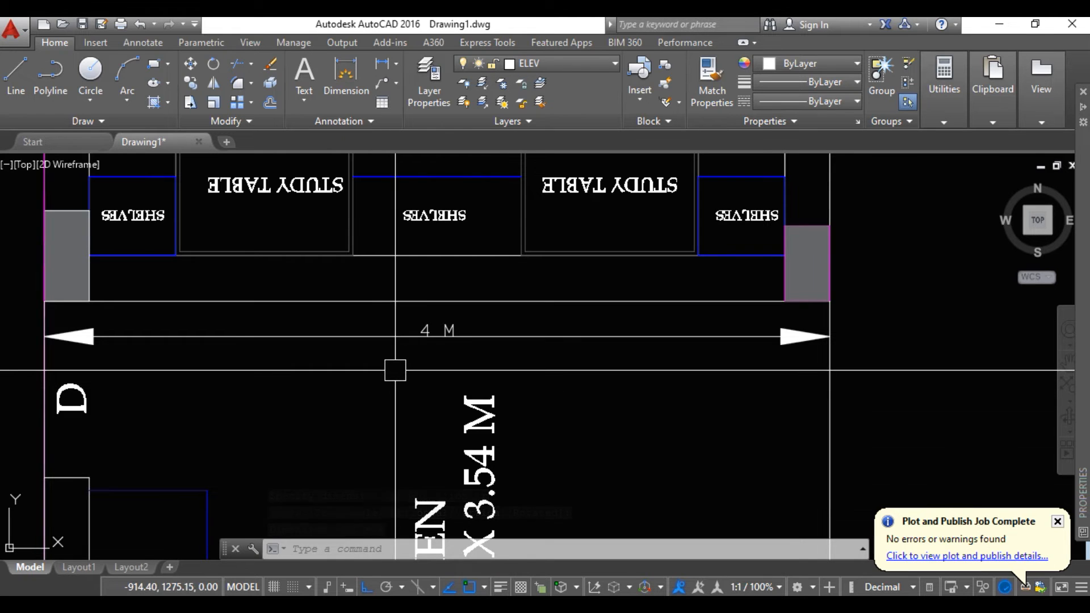
scroll(395, 370, "down", 2)
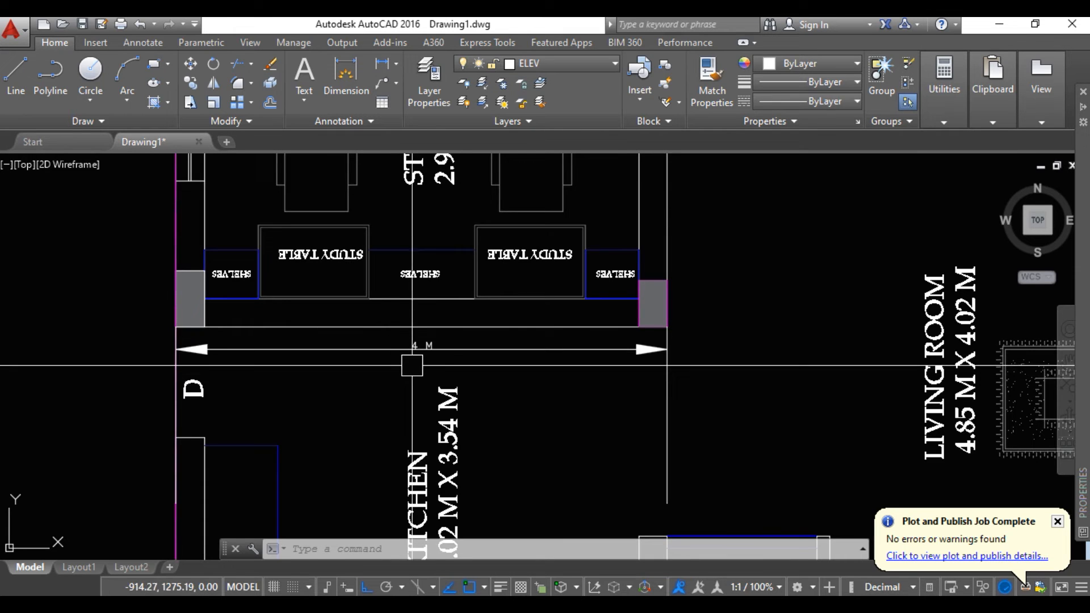
left_click(420, 357)
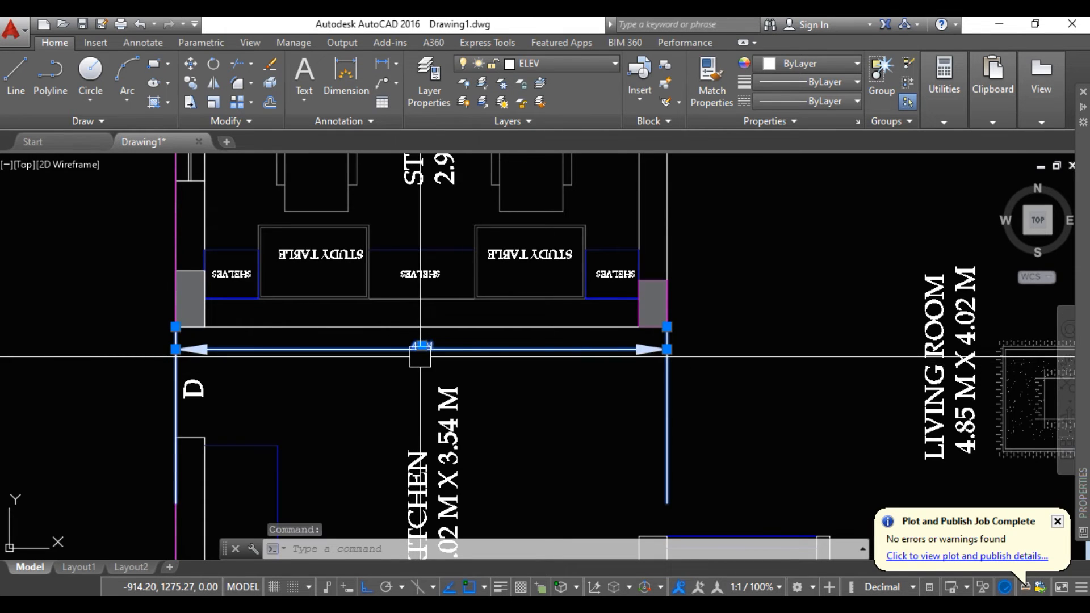
key("Delete")
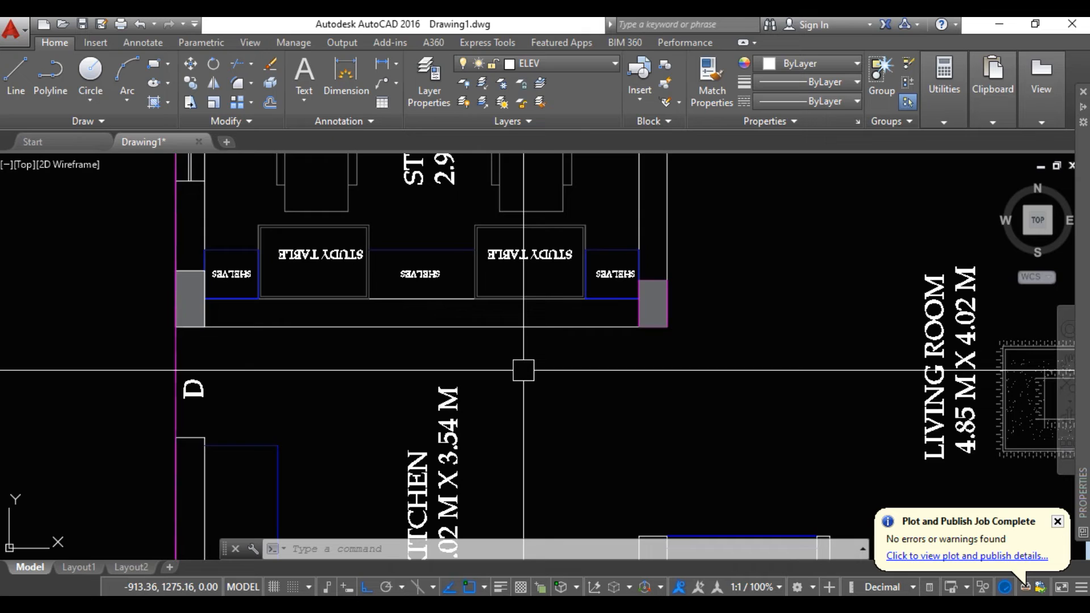
Dimension the wall between study room and kitchen with the DIM command, from outer column corner to outer column corner, placed just below it
type("DIM")
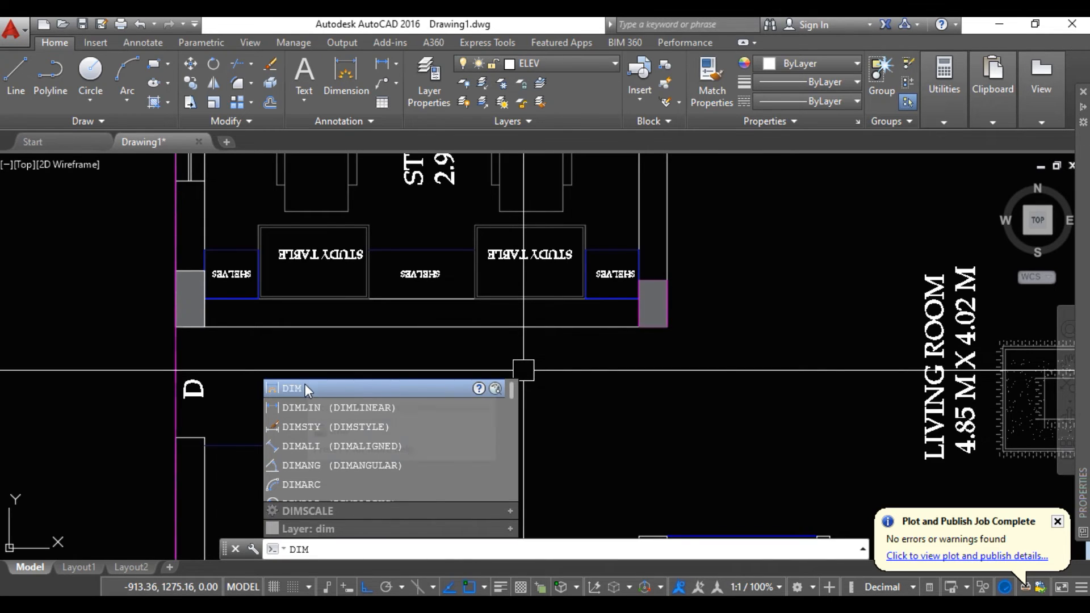
left_click(305, 390)
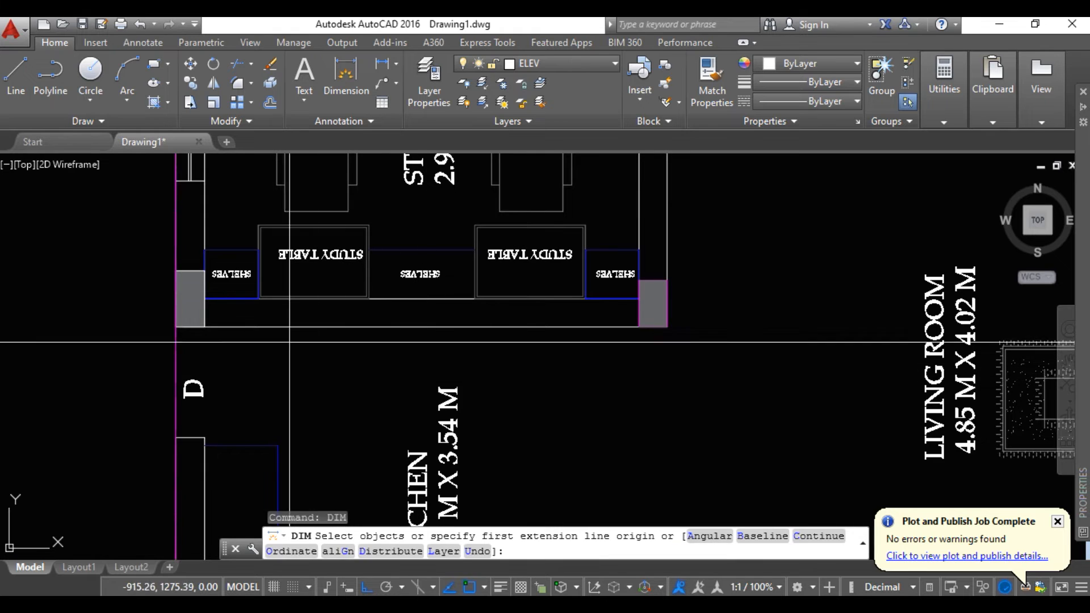
left_click(175, 327)
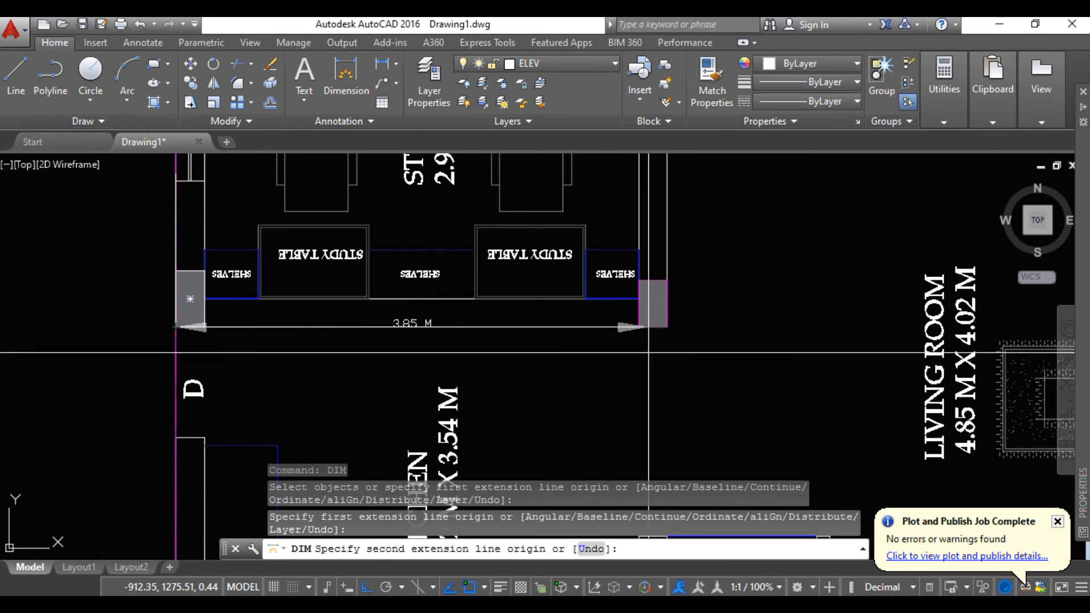
left_click(667, 327)
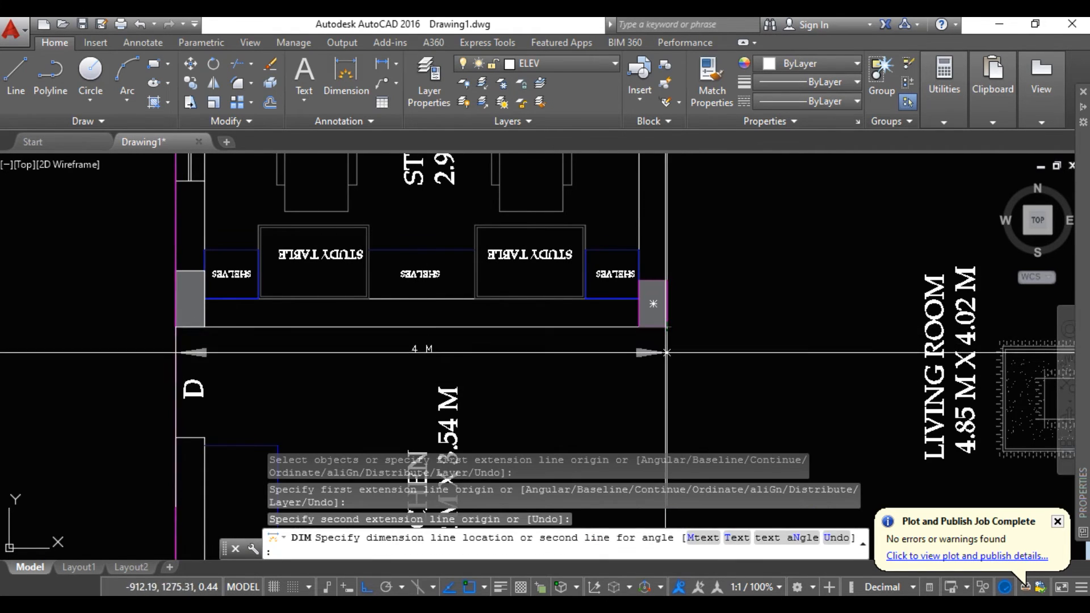
left_click(439, 353)
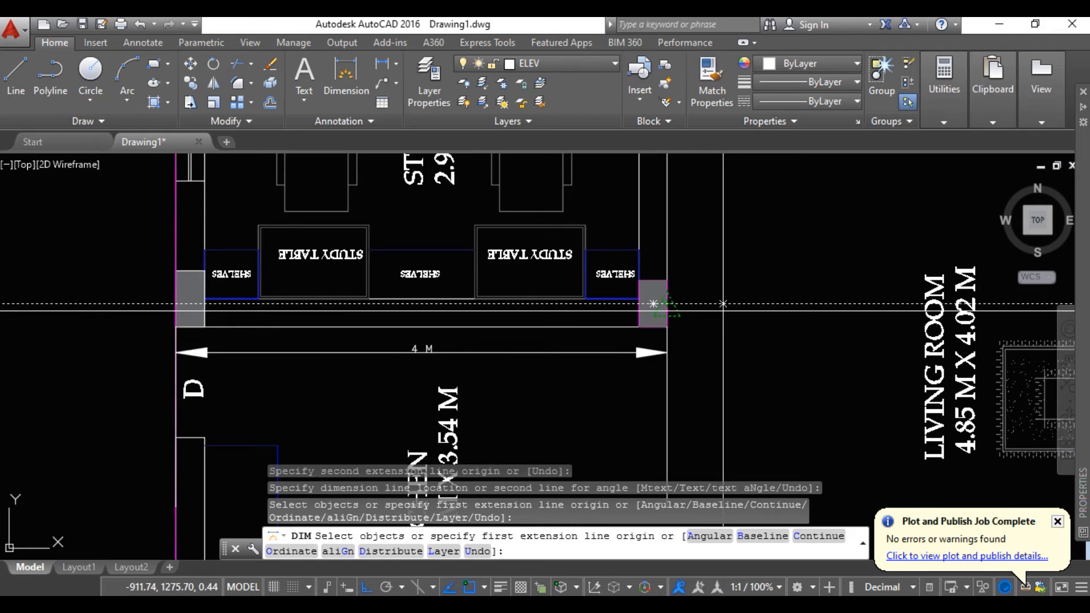
Dimension the study room's living-room-side wall with DIM, from the outer column corner to the wall end at the door, placed just outside it
left_click(667, 327)
scroll(671, 263, "down", 2)
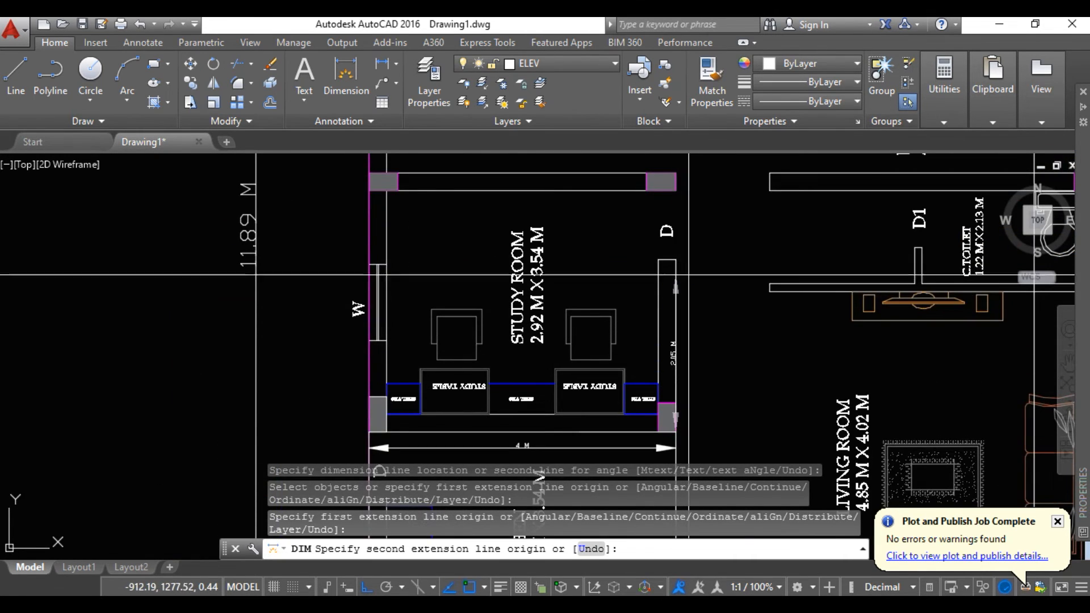
left_click(676, 260)
left_click(702, 346)
middle_click_drag(732, 363, 706, 319)
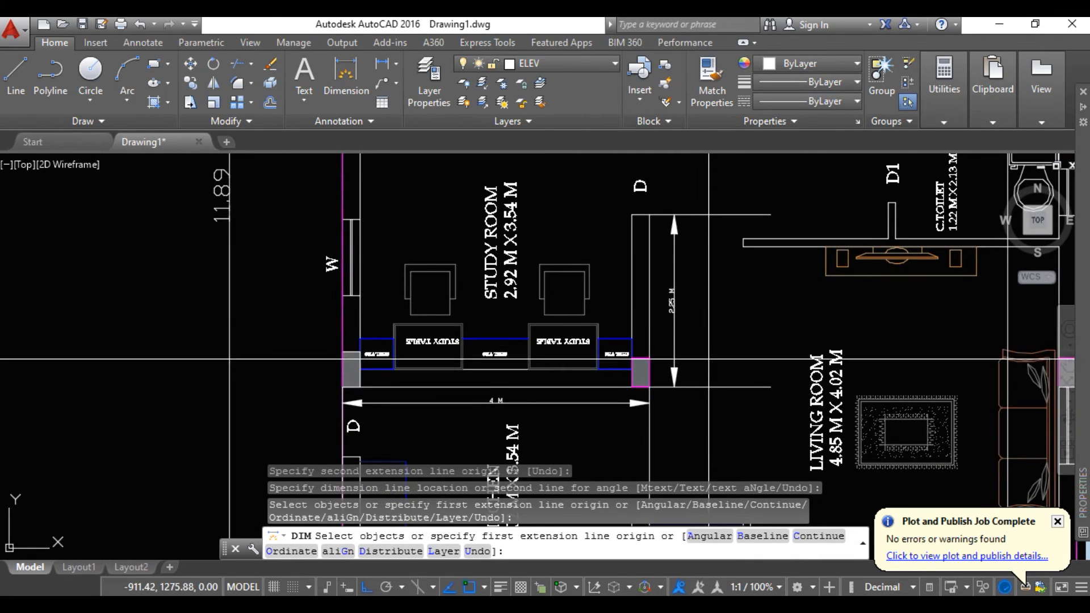
key("Escape")
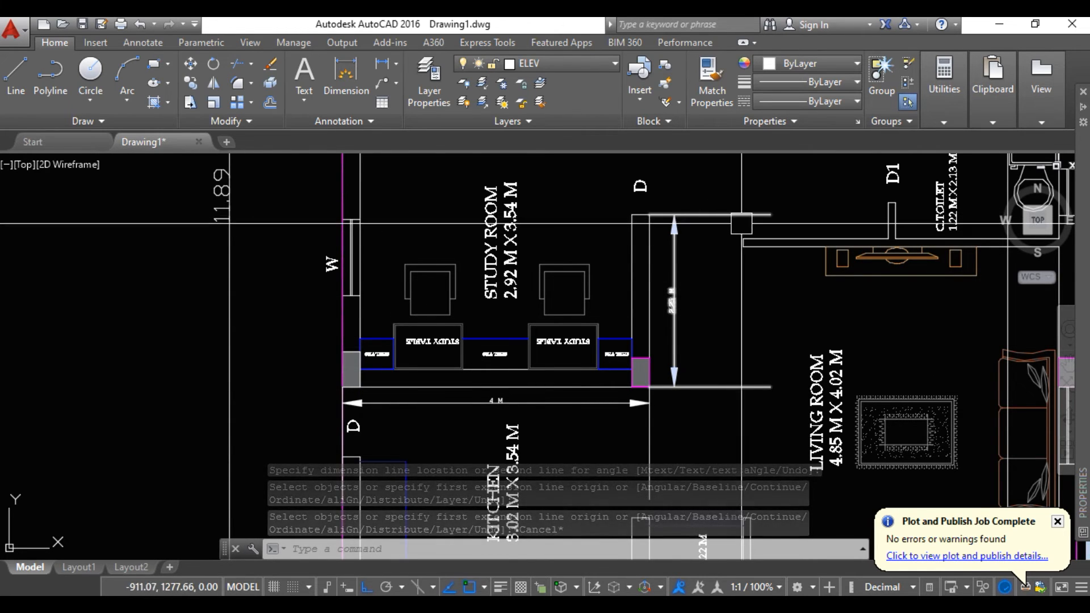
Delete the vertical dimension beside the study room wall and the horizontal dimension below it
scroll(652, 214, "up", 4)
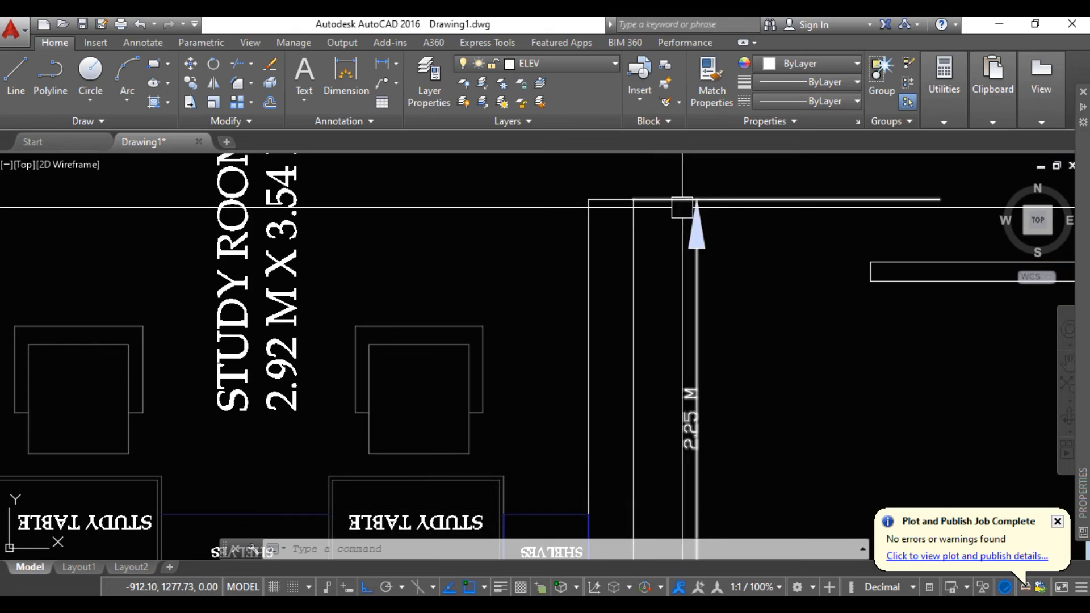
scroll(738, 208, "down", 2)
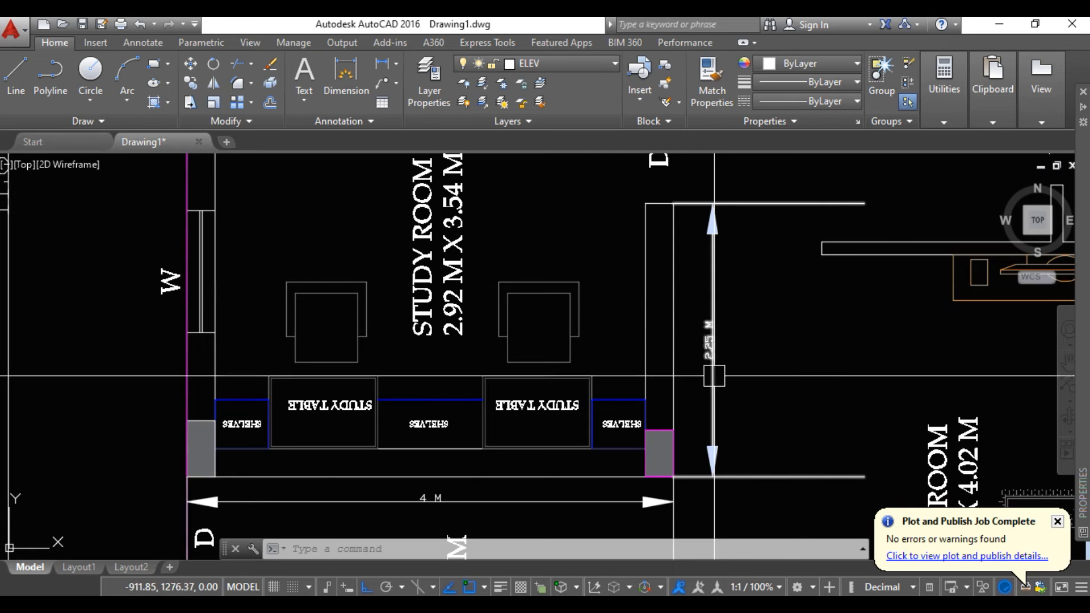
middle_click_drag(709, 381, 689, 358)
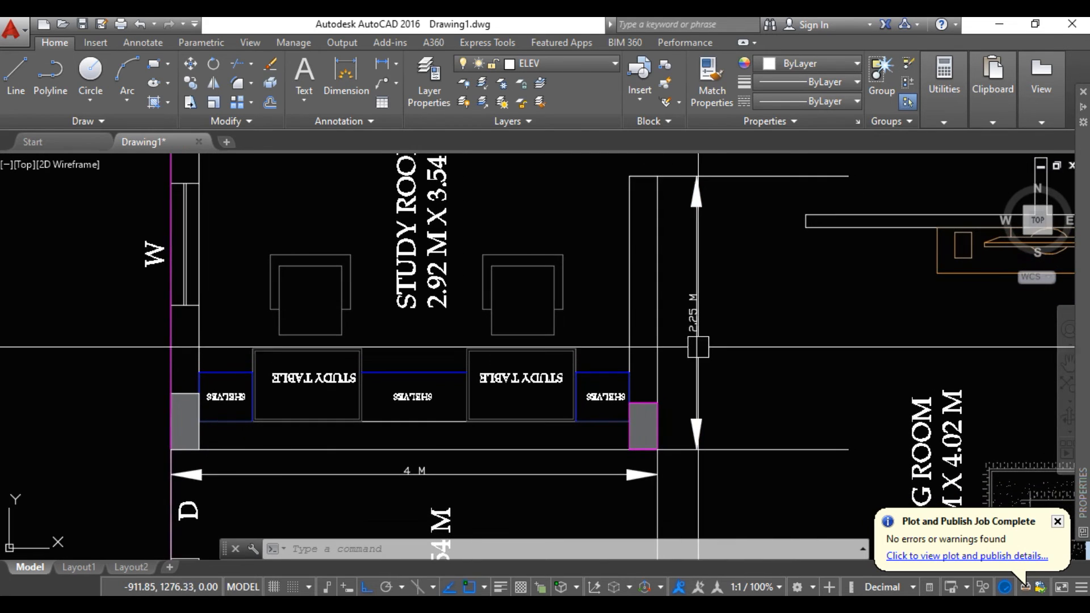
scroll(682, 341, "up", 5)
scroll(669, 328, "down", 5)
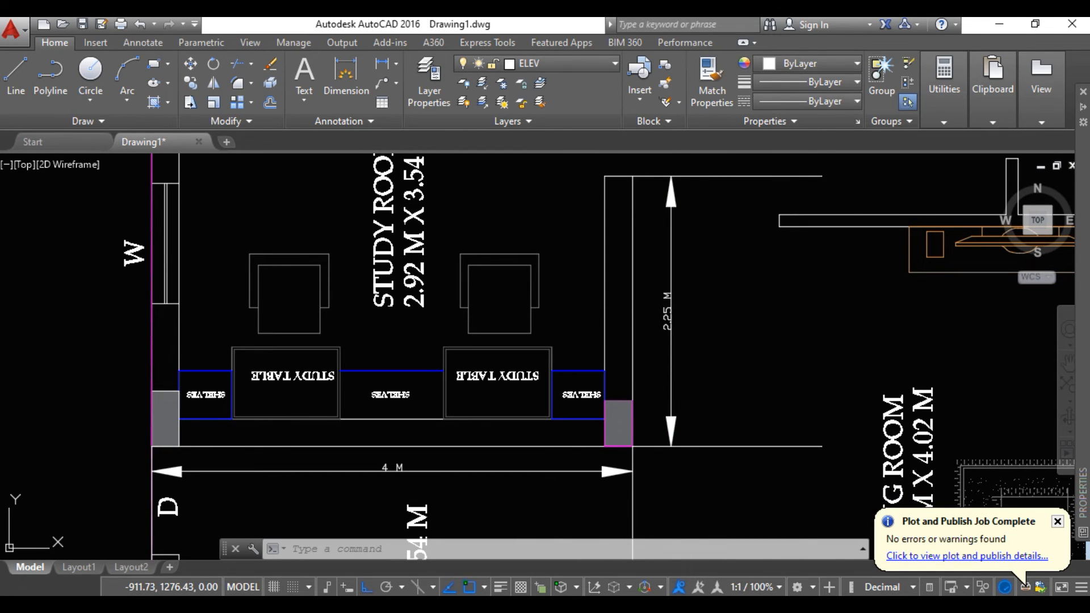
left_click(671, 364)
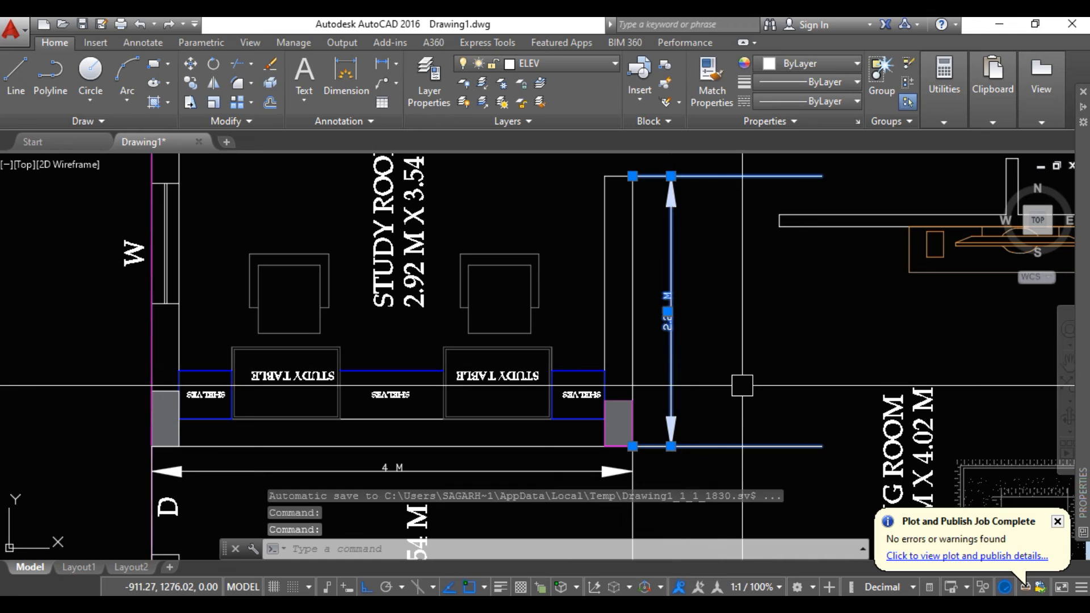
key("Delete")
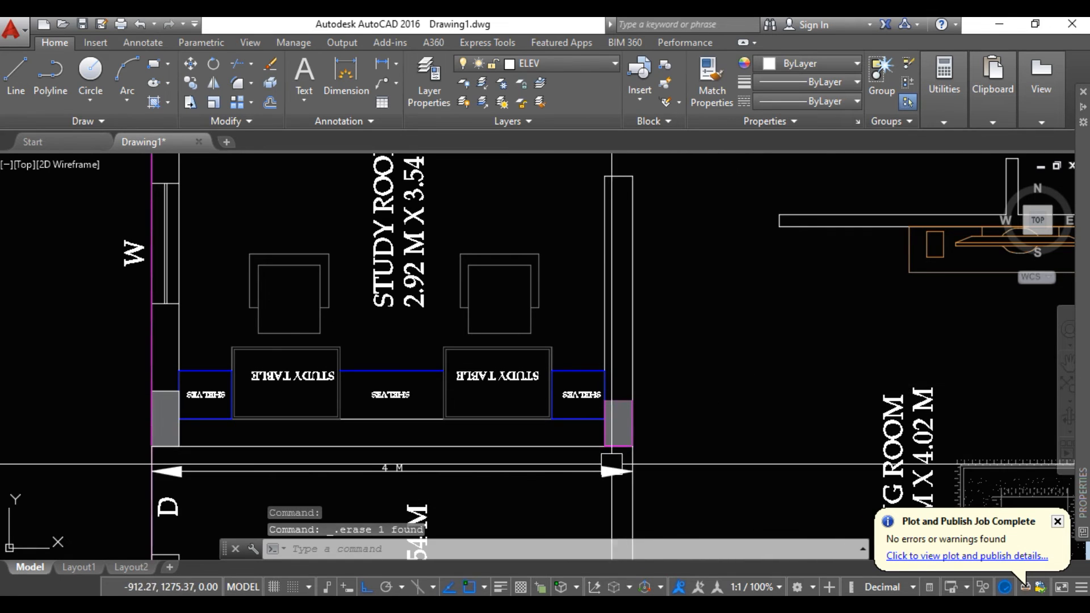
left_click(582, 471)
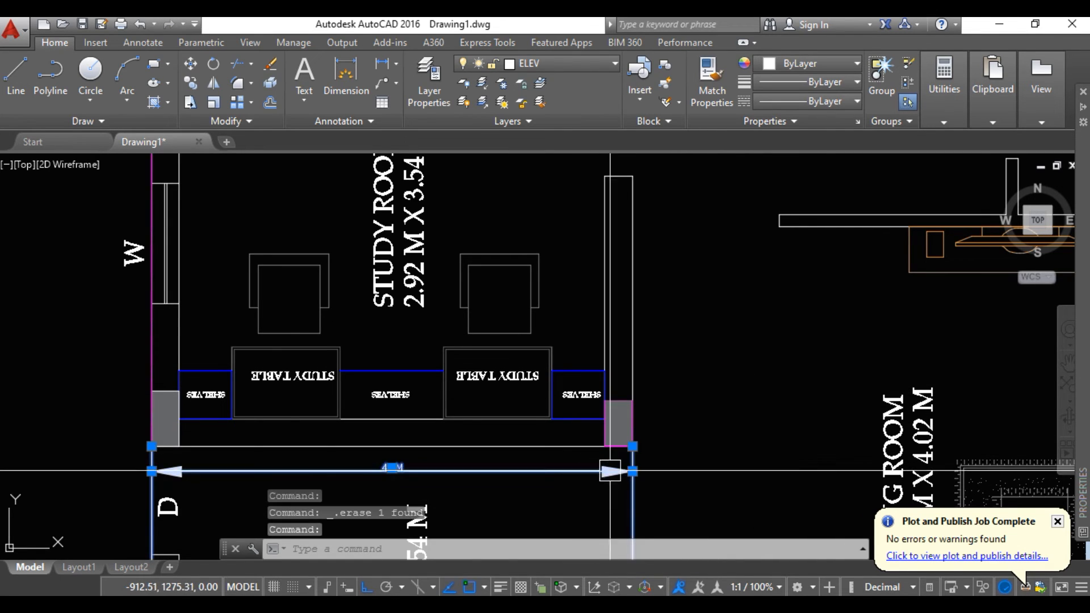
key("Delete")
Try to add an angular dimension with DIM between the study room's kitchen-side wall line and the adjoining living-room-side wall
scroll(658, 462, "down", 2)
middle_click_drag(657, 463, 498, 408)
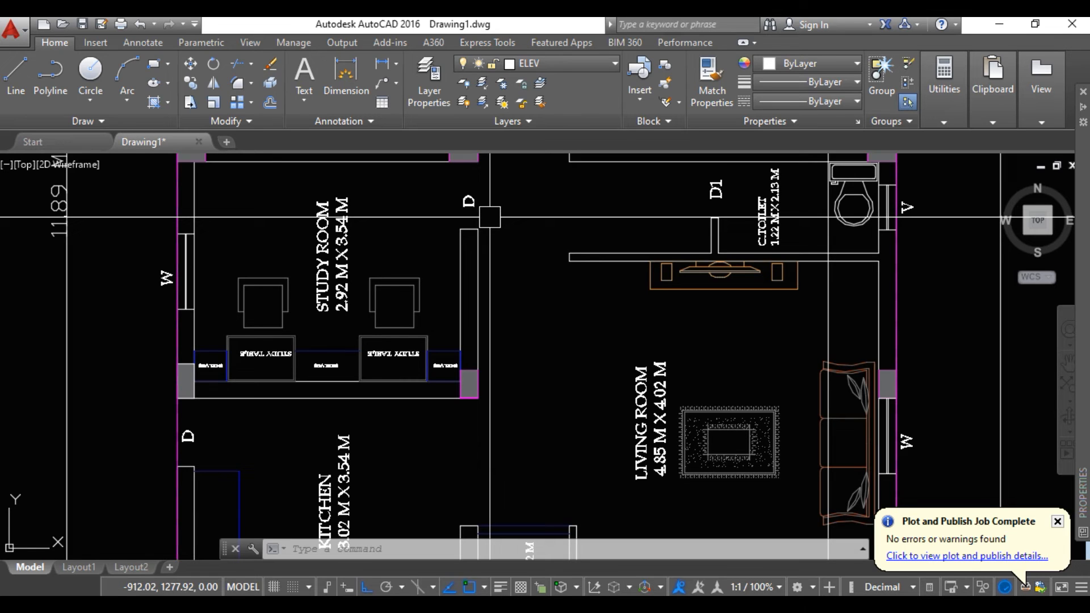
middle_click_drag(496, 257, 513, 216)
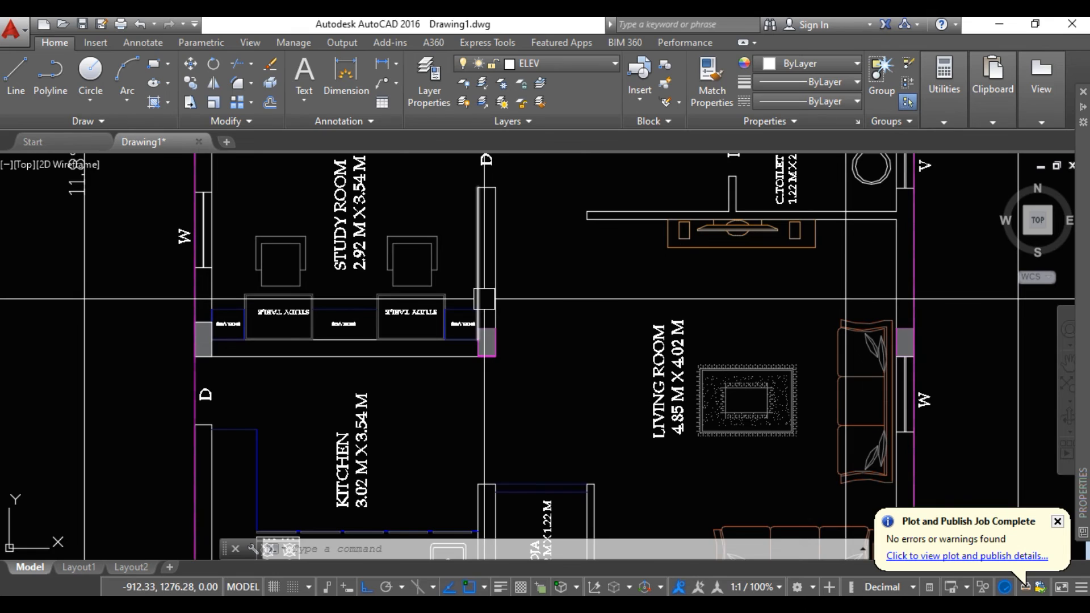
key("Escape")
type("DIM")
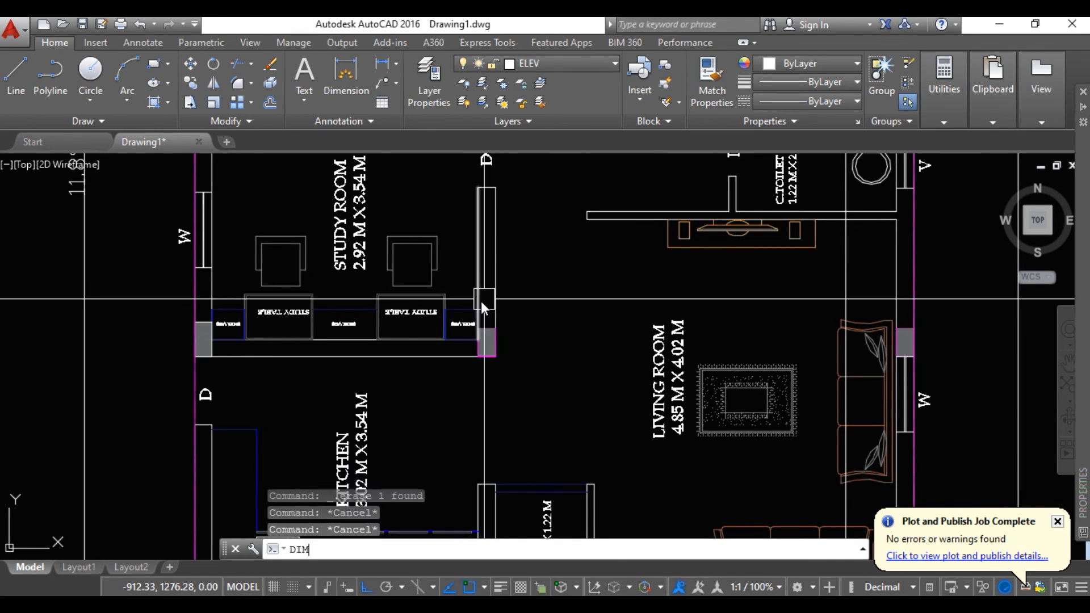
key("Return")
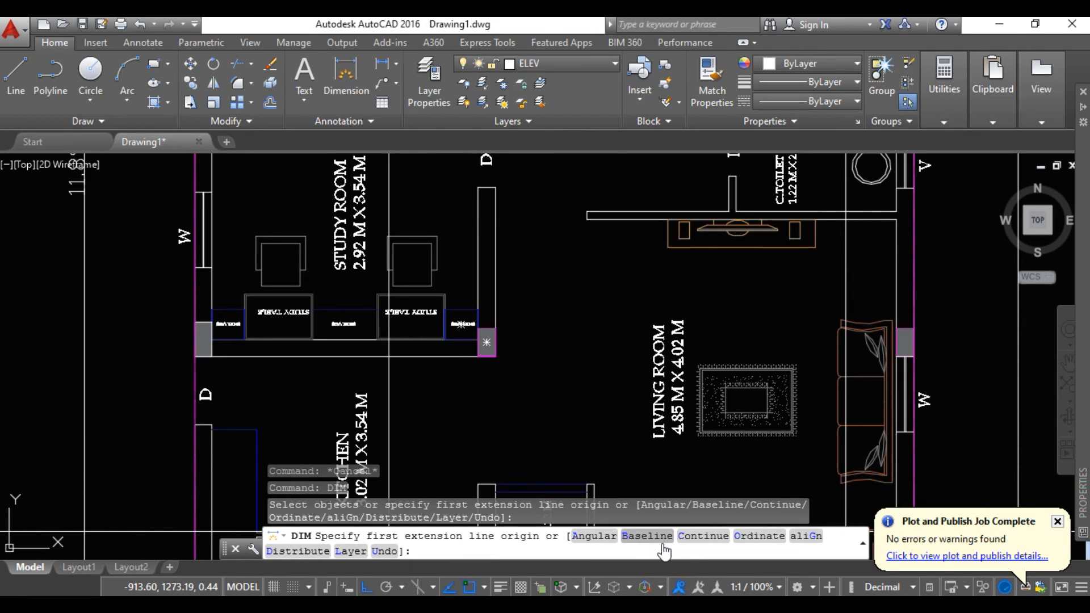
left_click(598, 550)
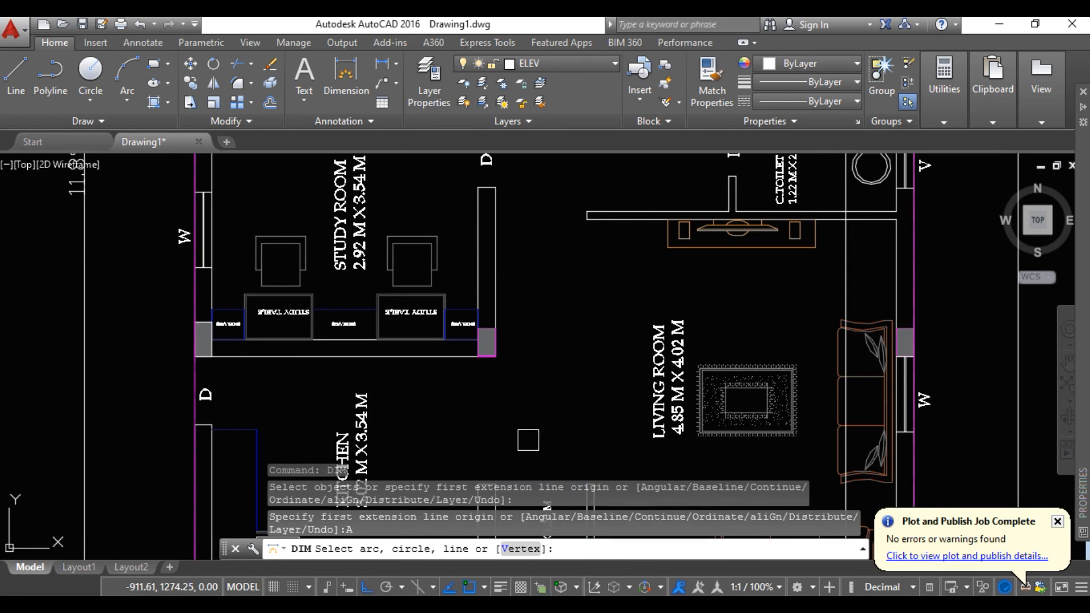
left_click(446, 356)
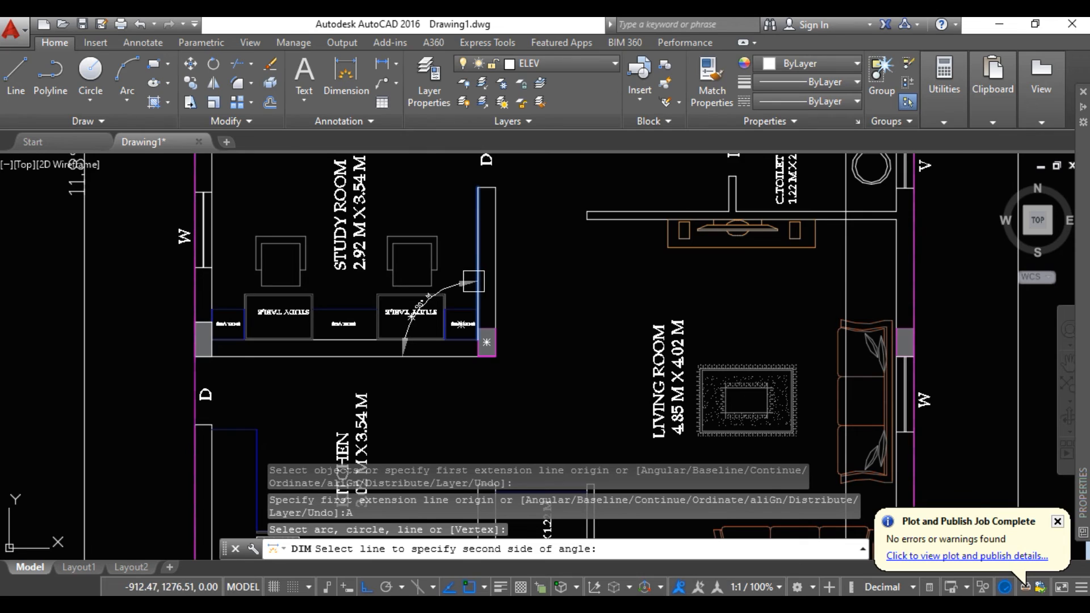
scroll(471, 280, "up", 4)
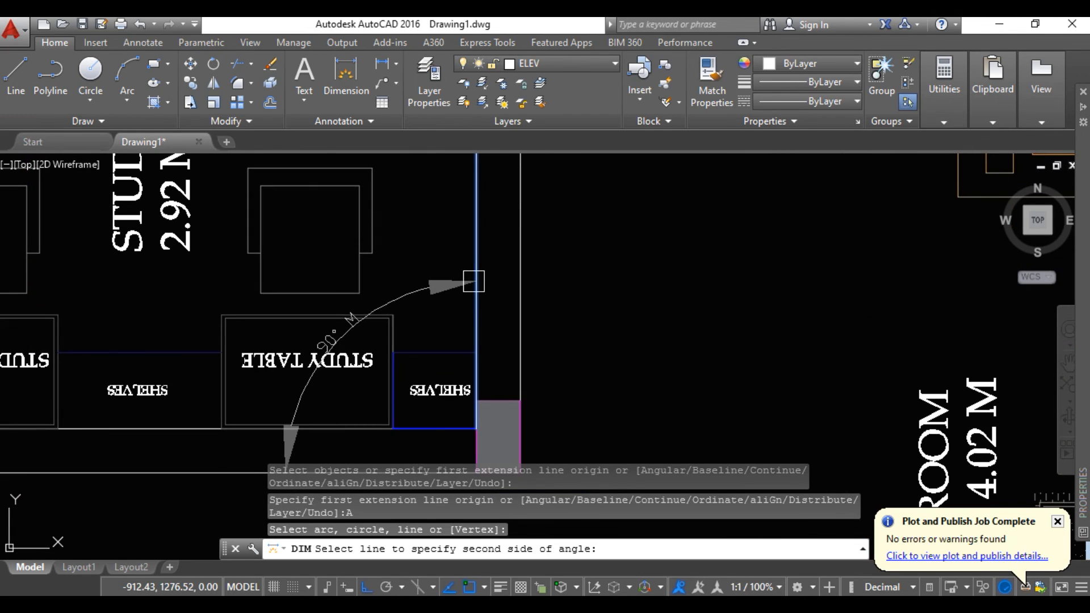
middle_click_drag(519, 380, 475, 246)
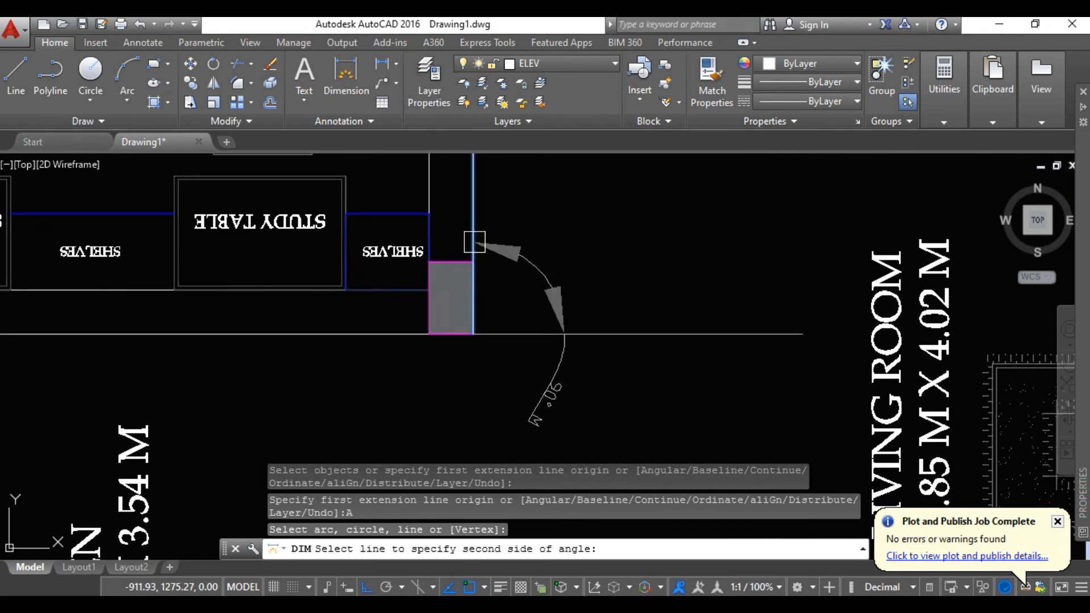
scroll(505, 324, "down", 4)
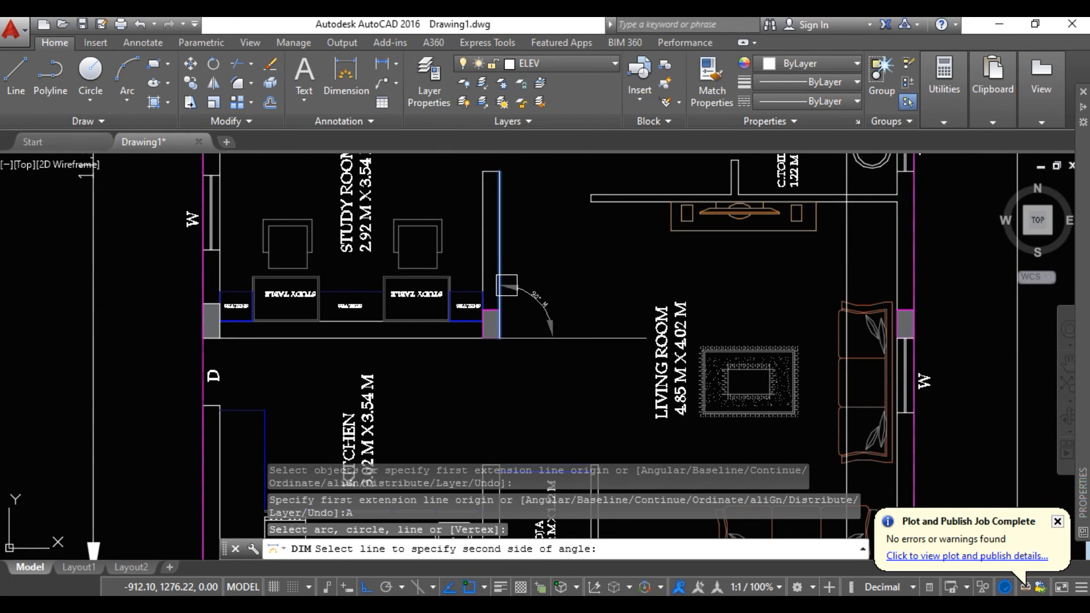
scroll(507, 286, "up", 3)
scroll(511, 293, "down", 1)
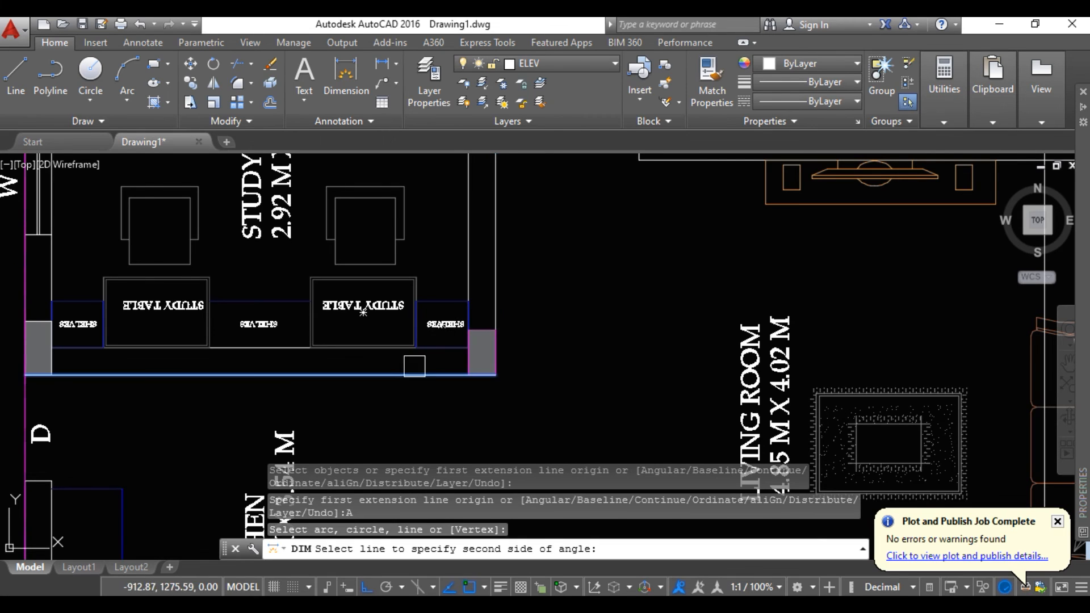
scroll(432, 353, "up", 3)
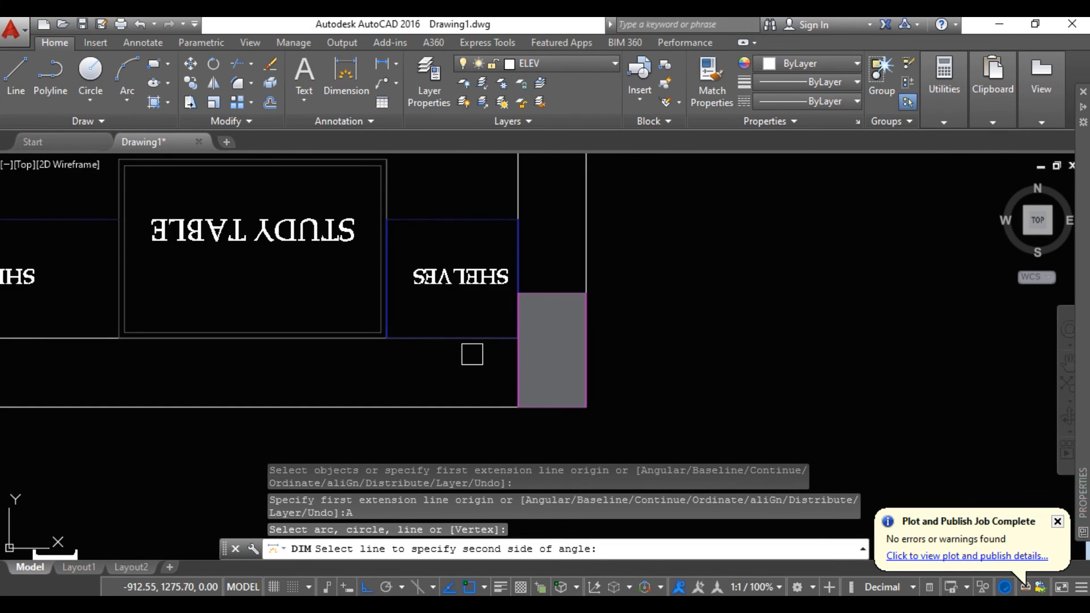
scroll(465, 375, "down", 5)
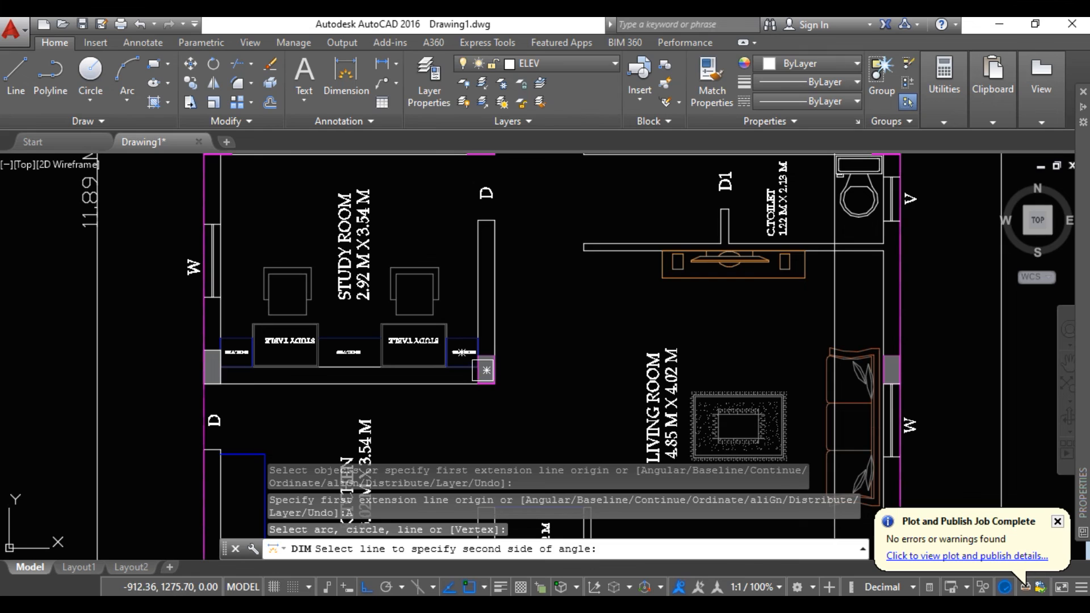
key("Escape")
middle_click_drag(502, 370, 477, 318)
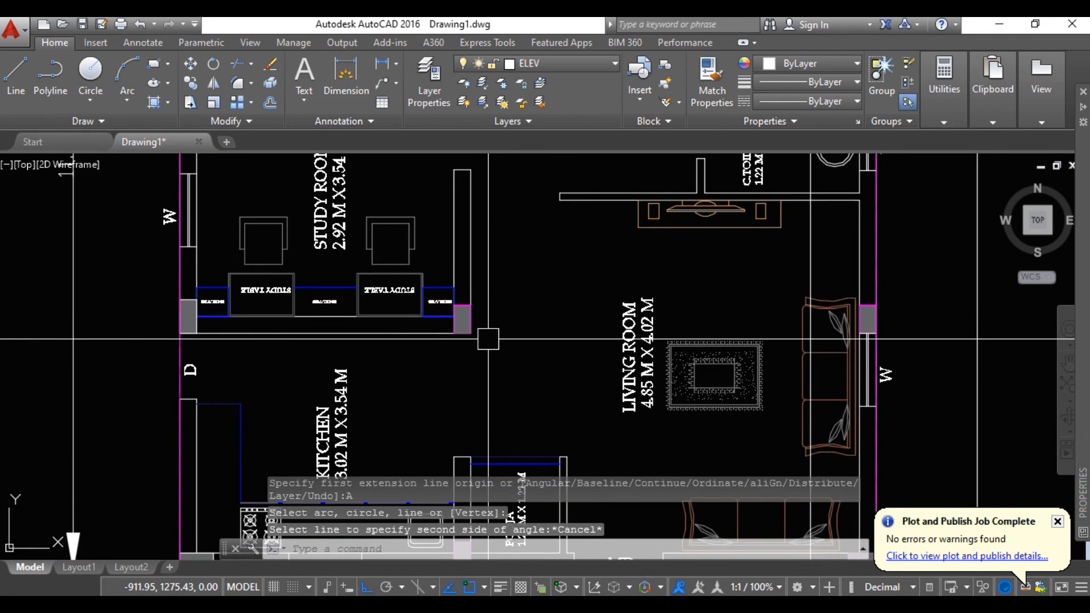
type("DIM")
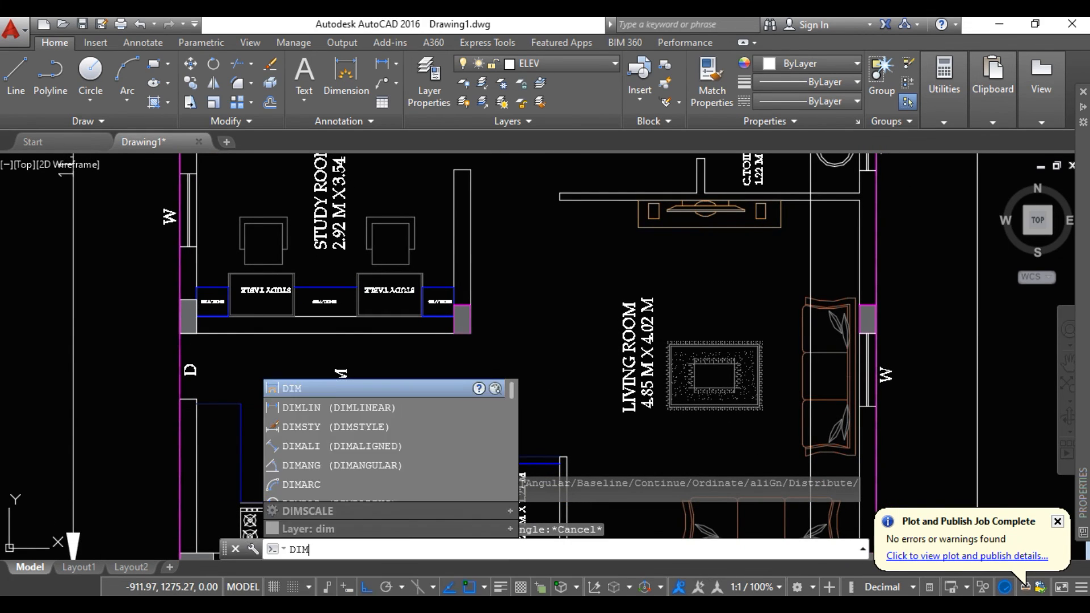
key("Return")
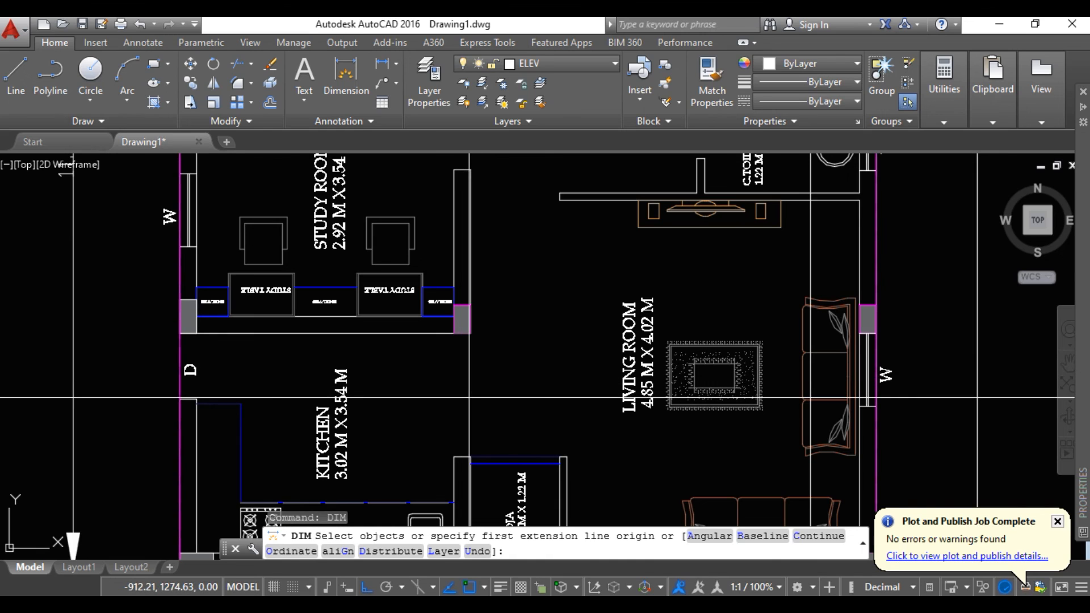
scroll(399, 203, "down", 2)
key("Return")
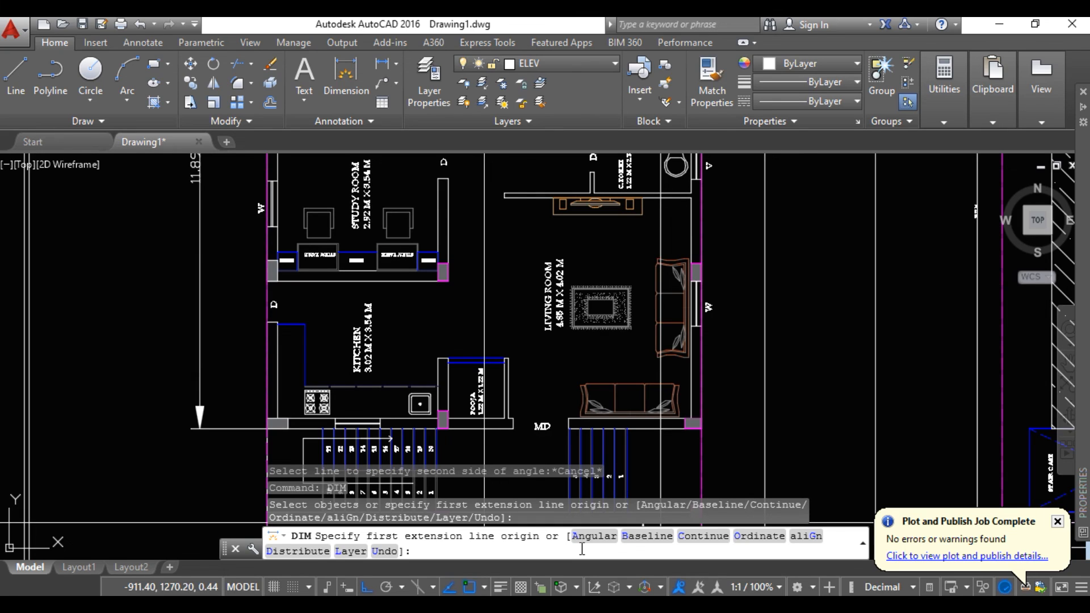
scroll(390, 441, "down", 5)
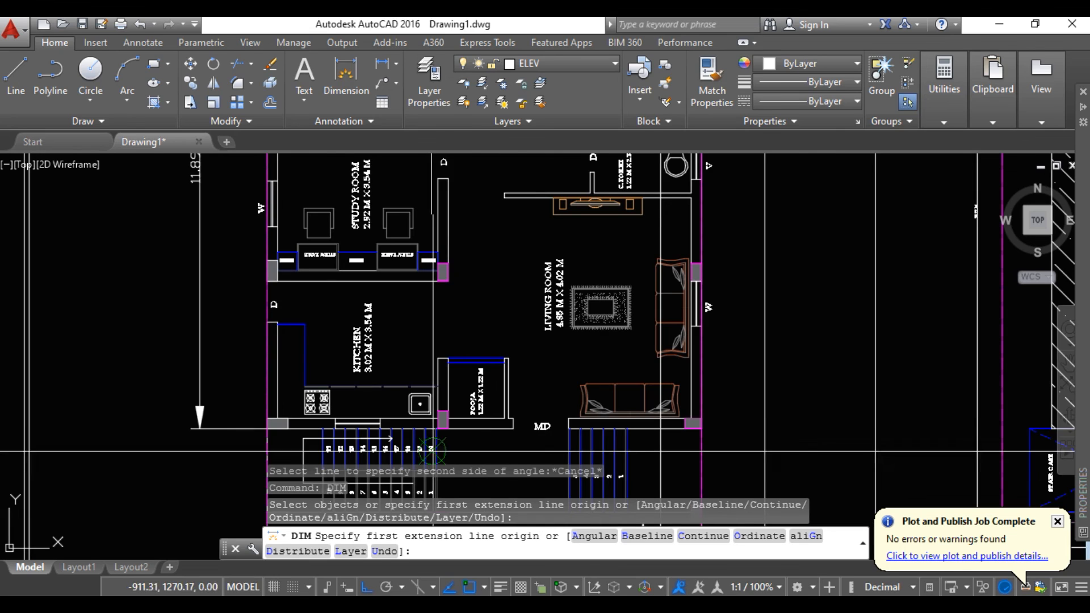
middle_click_drag(391, 442, 383, 390)
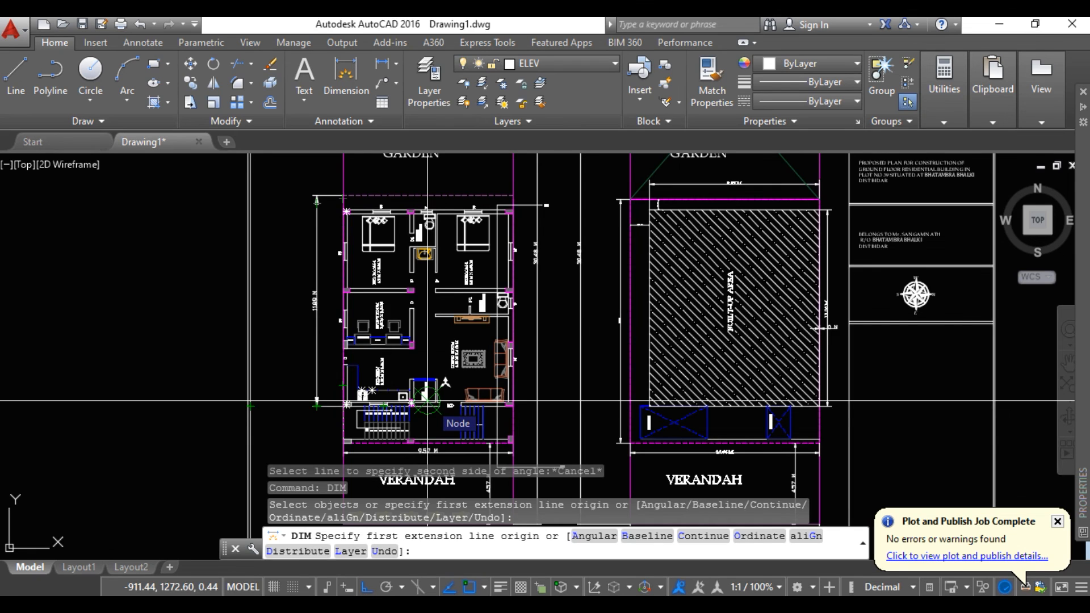
key("Escape")
scroll(431, 381, "down", 2)
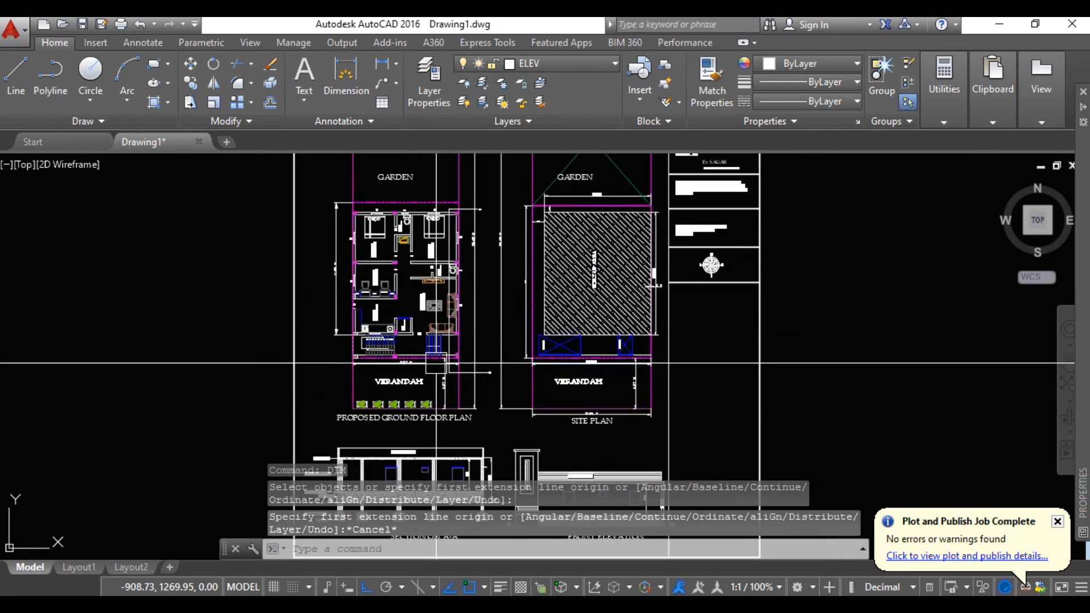
scroll(420, 309, "up", 2)
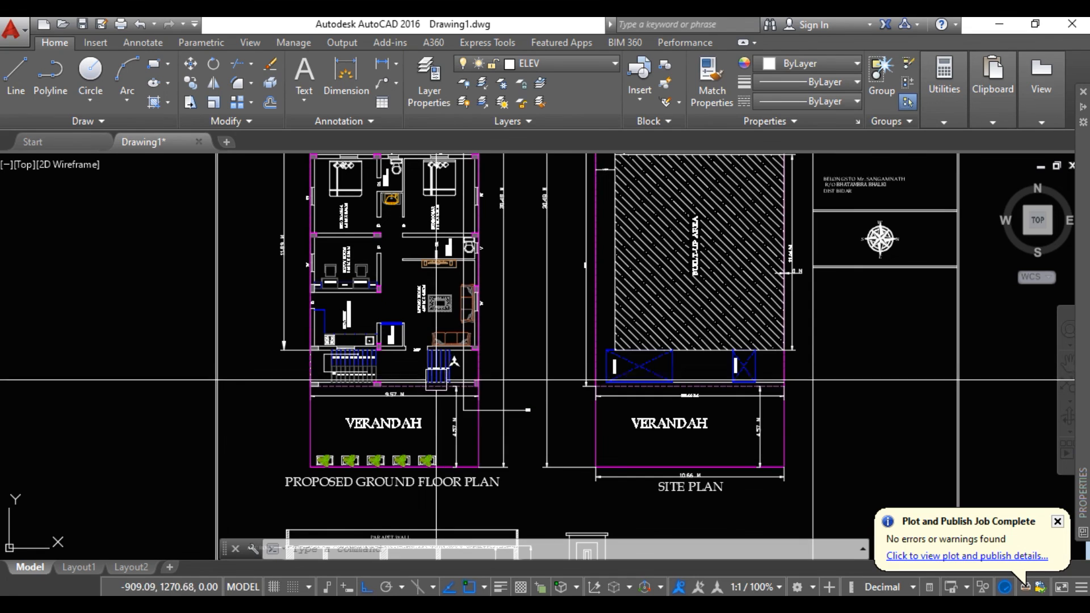
left_click(959, 605)
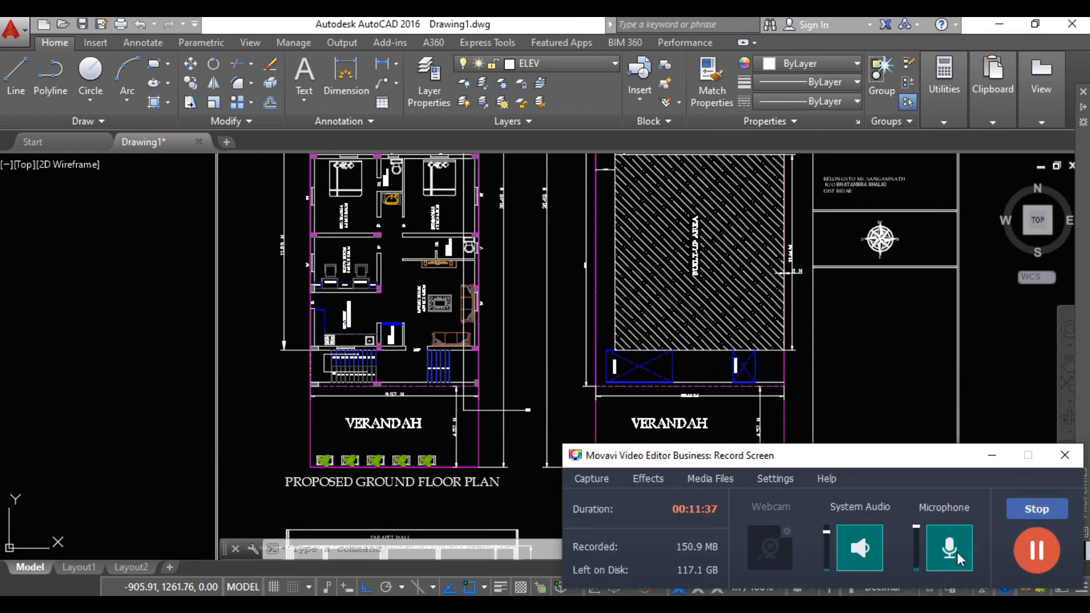